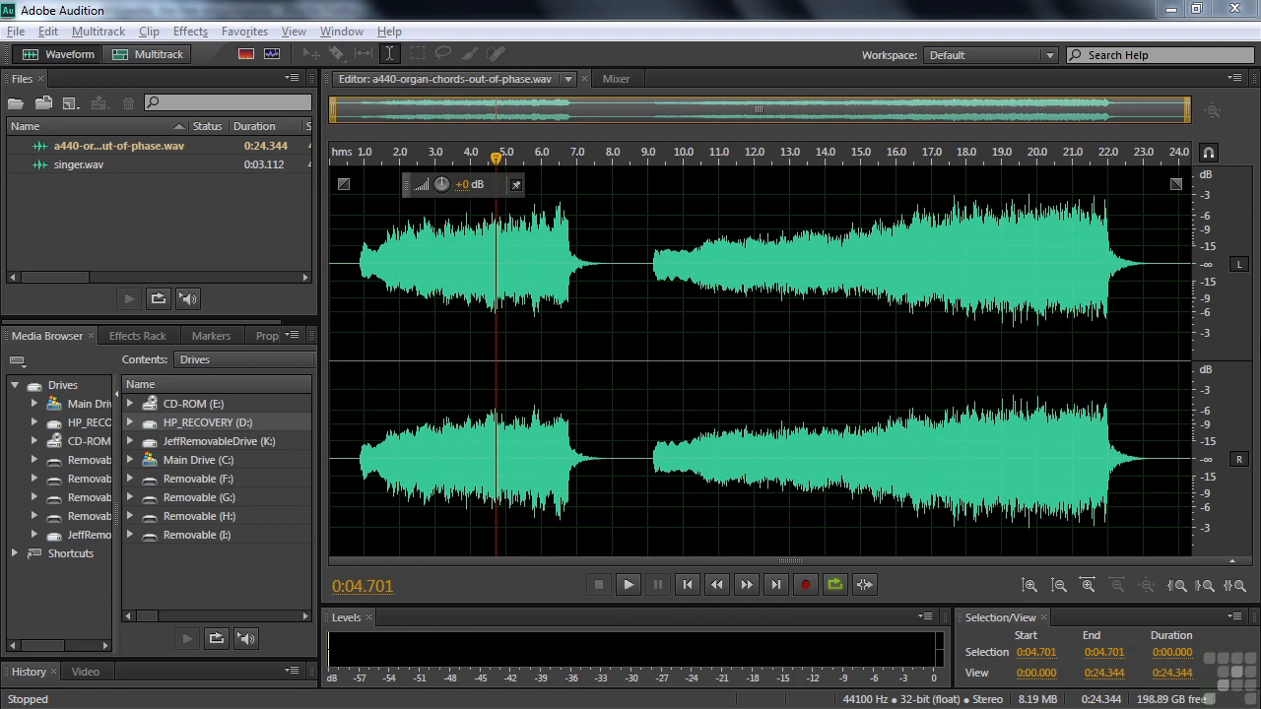
double_click(99, 202)
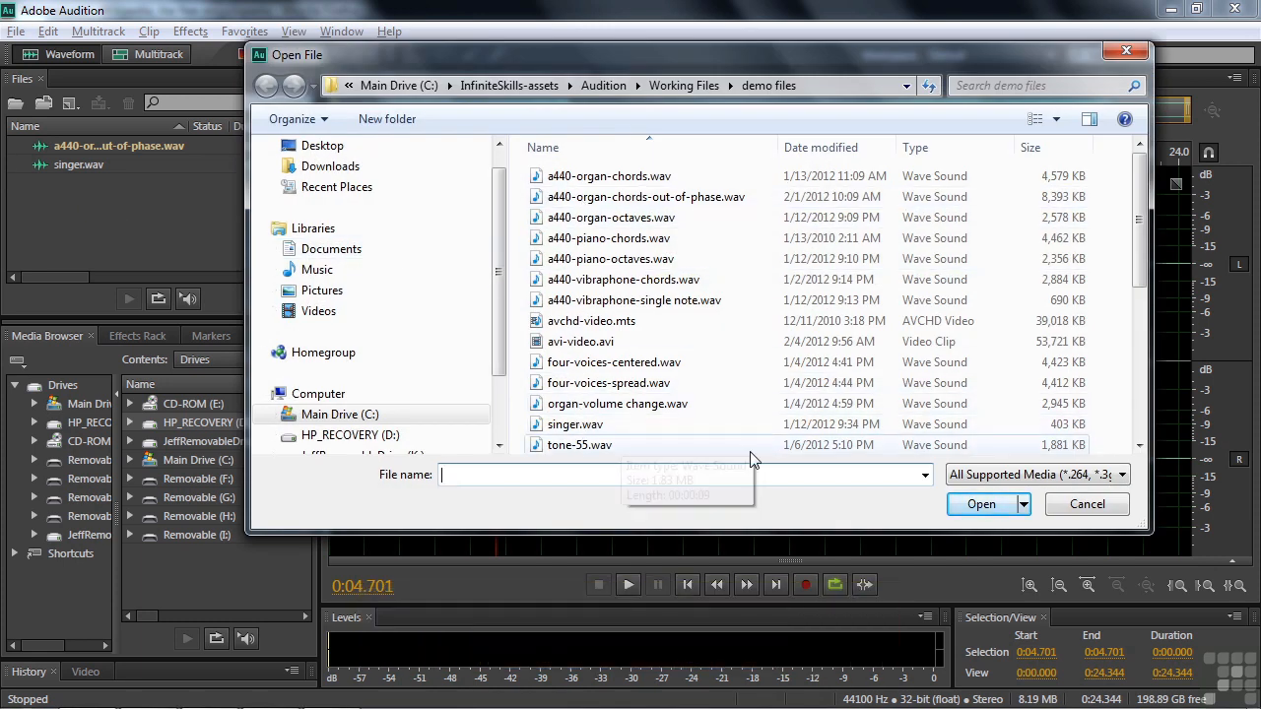
click(1085, 504)
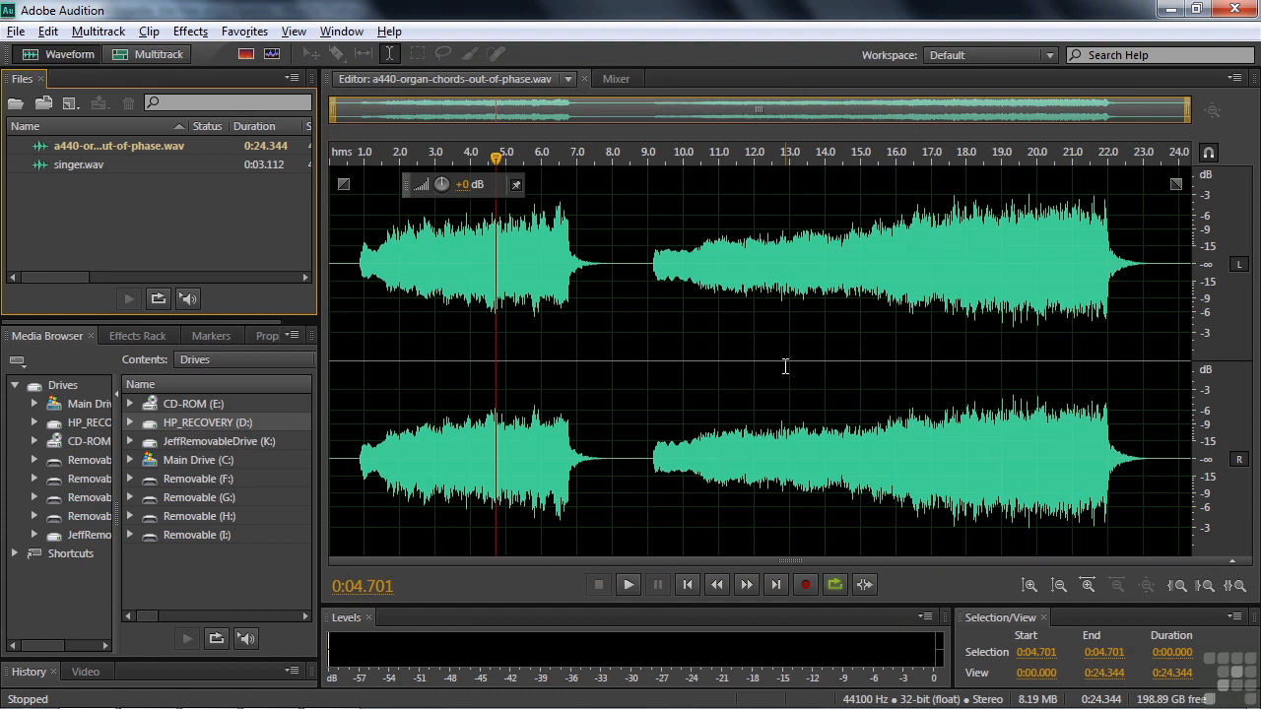
Step: Open the Amplitude Statistics window and place it over the middle of the waveform editor
click(341, 31)
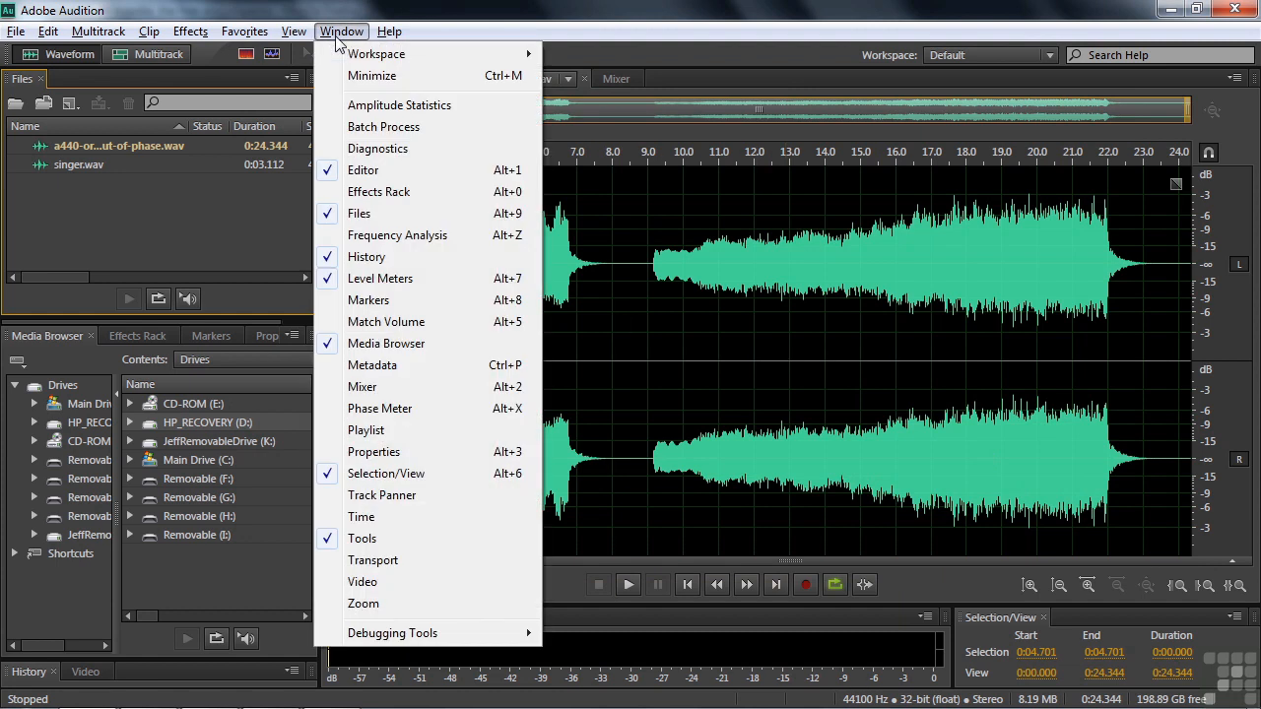
click(373, 108)
drag(994, 238, 788, 135)
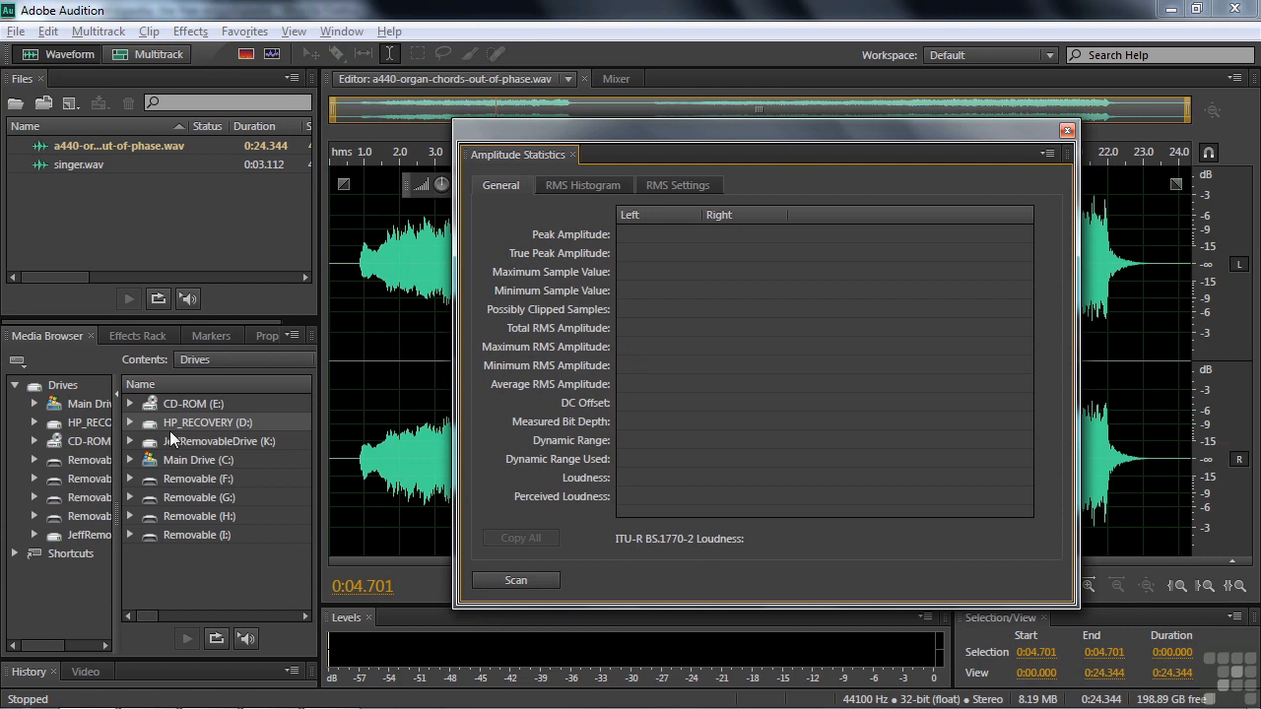
Step: Open Frequency Analysis and dock it in the same floating window as Amplitude Statistics
click(341, 31)
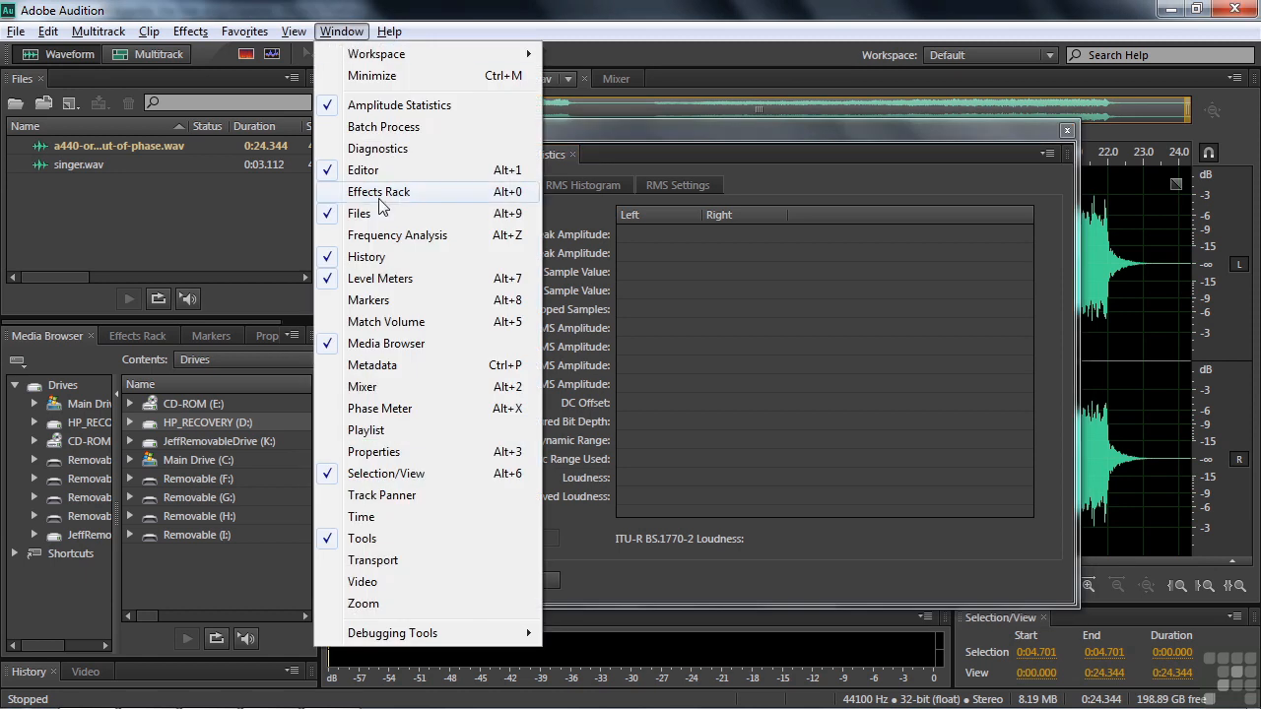
click(392, 235)
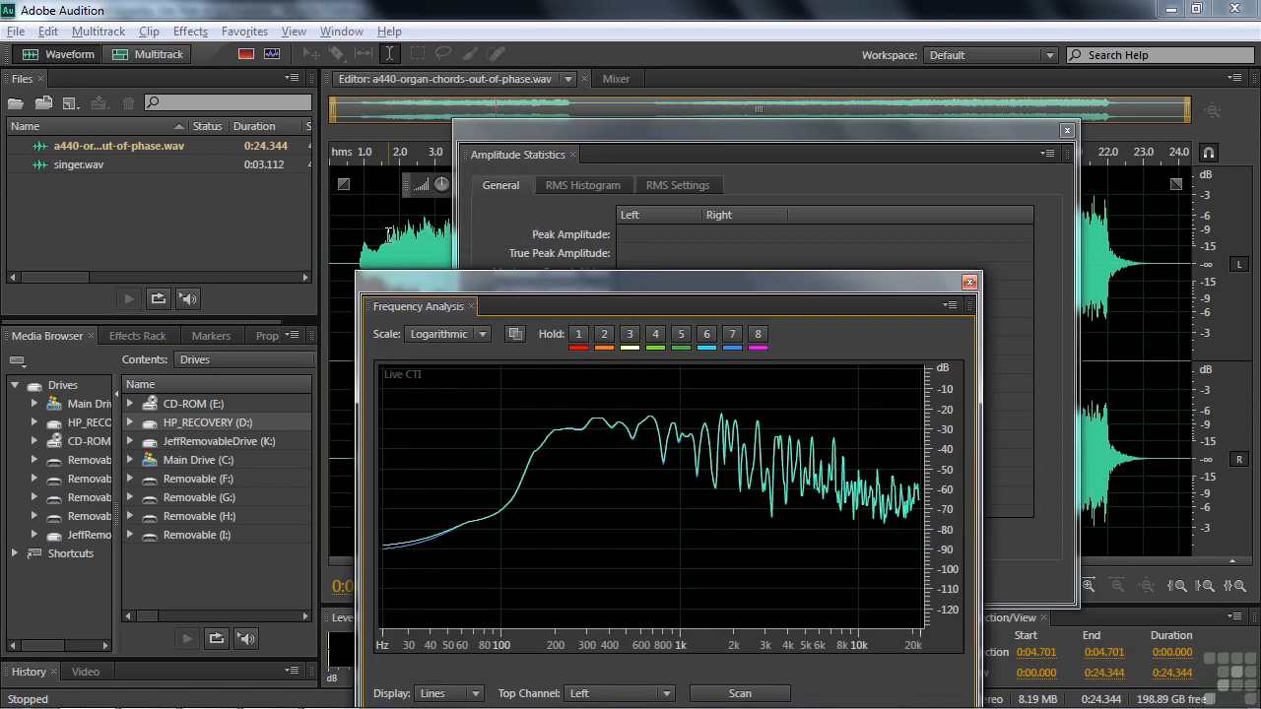
drag(661, 285, 851, 255)
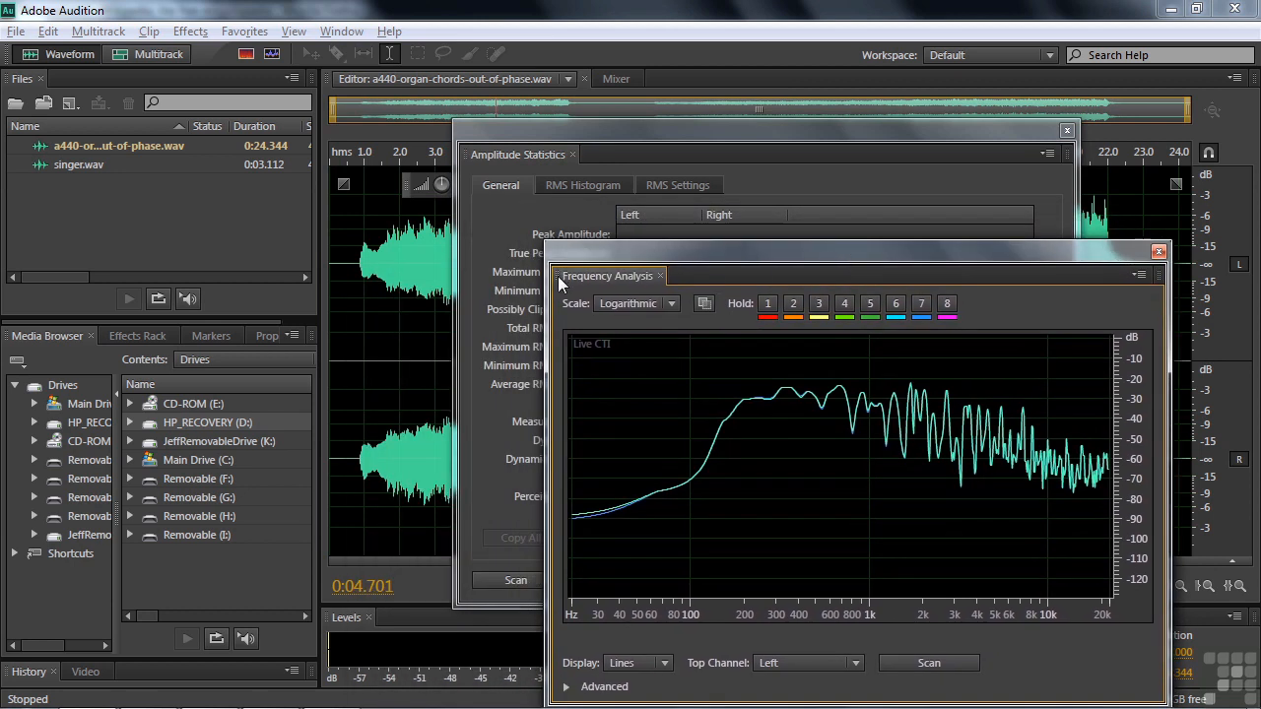
drag(559, 283, 598, 286)
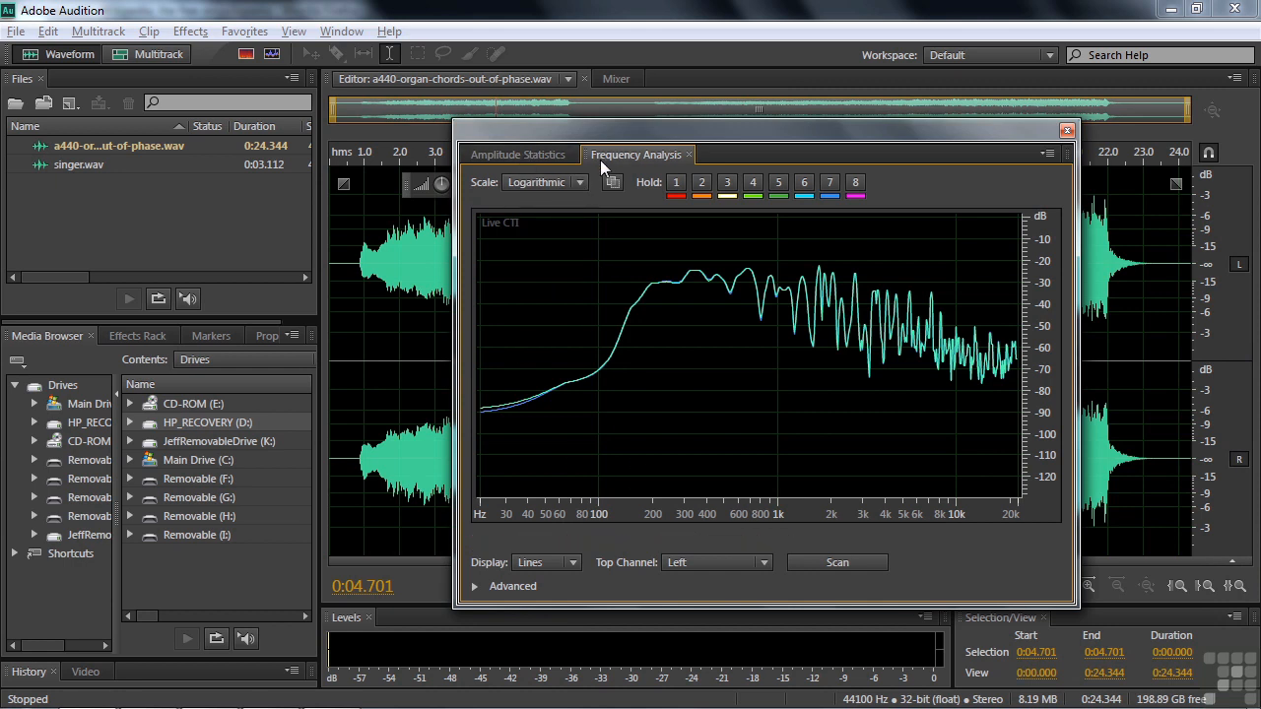
Step: Open the Phase Meter and dock it in the floating window with Amplitude Statistics and Frequency Analysis
click(340, 35)
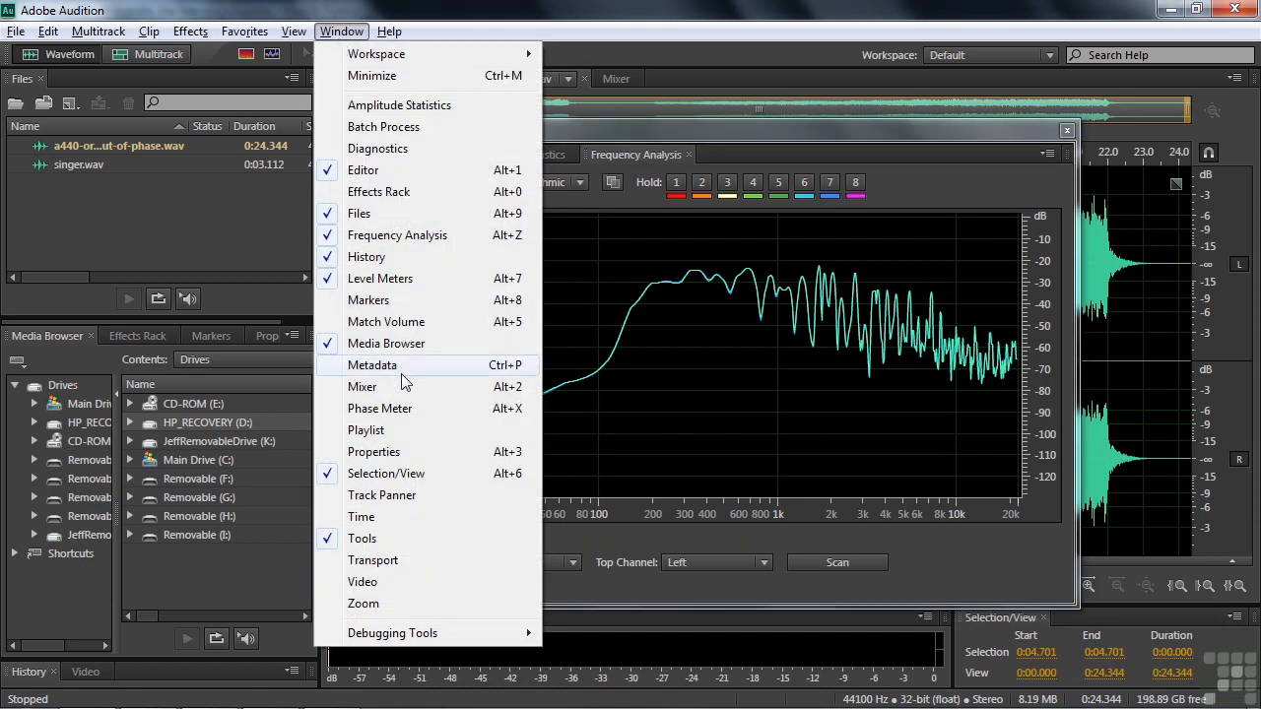
click(400, 408)
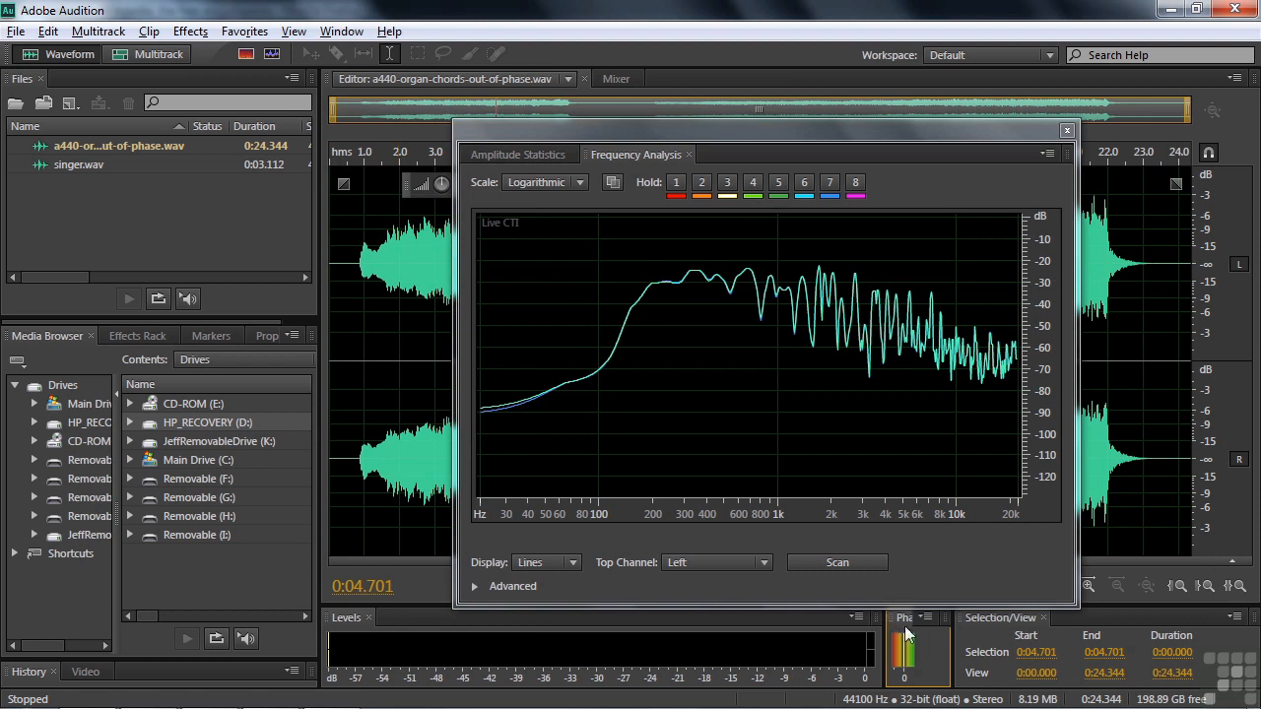
drag(893, 622, 725, 365)
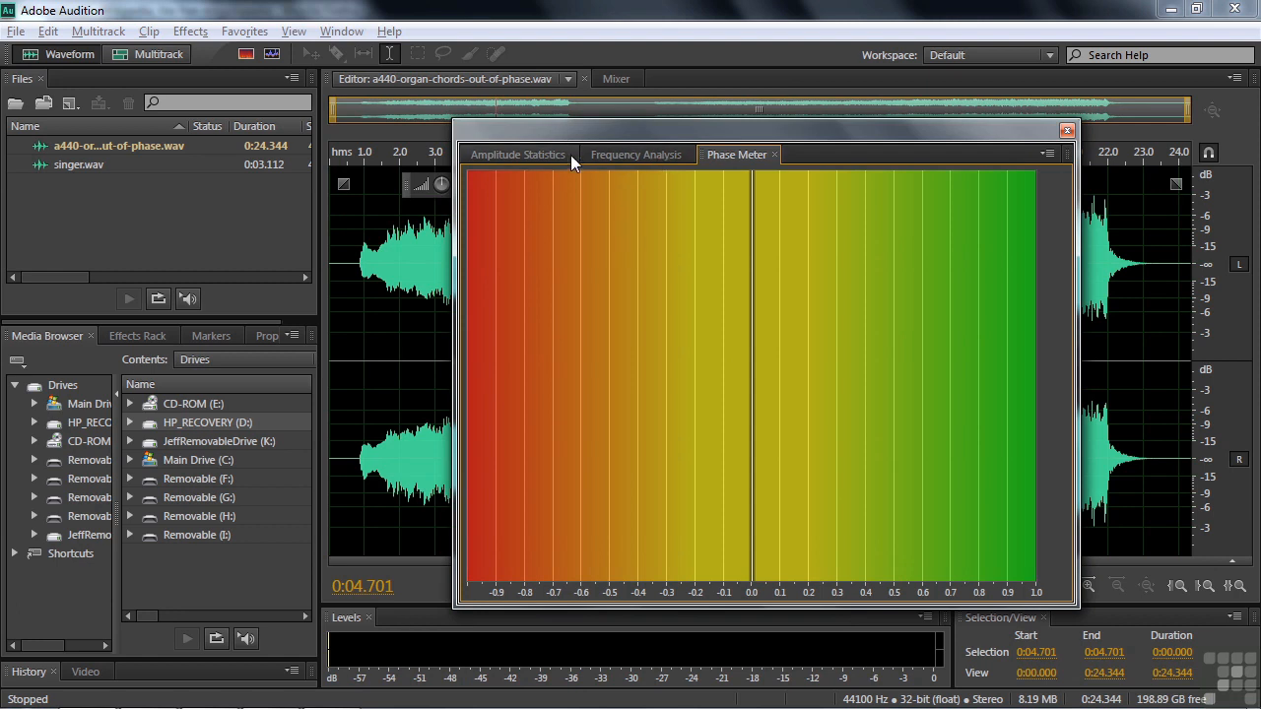
Step: Uncover the second part of the waveform and play the file from about 0:10.377, checking the Phase Meter during playback
drag(755, 129, 326, 129)
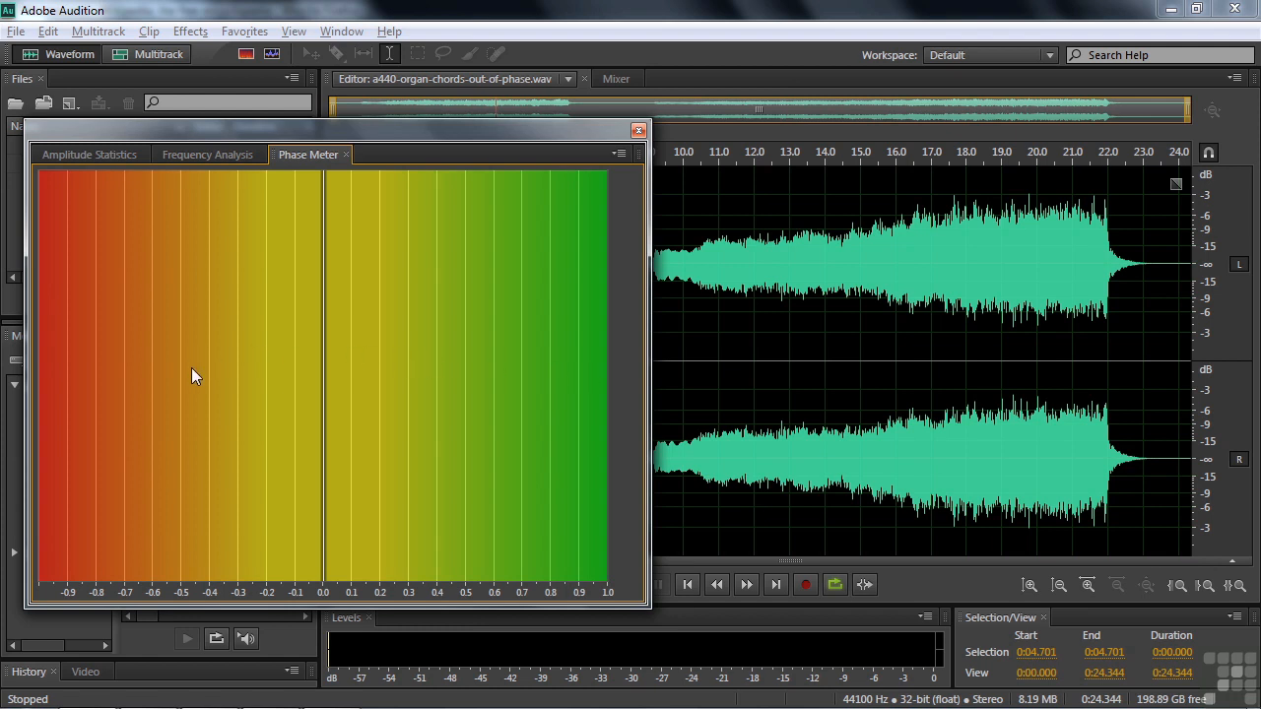
click(696, 345)
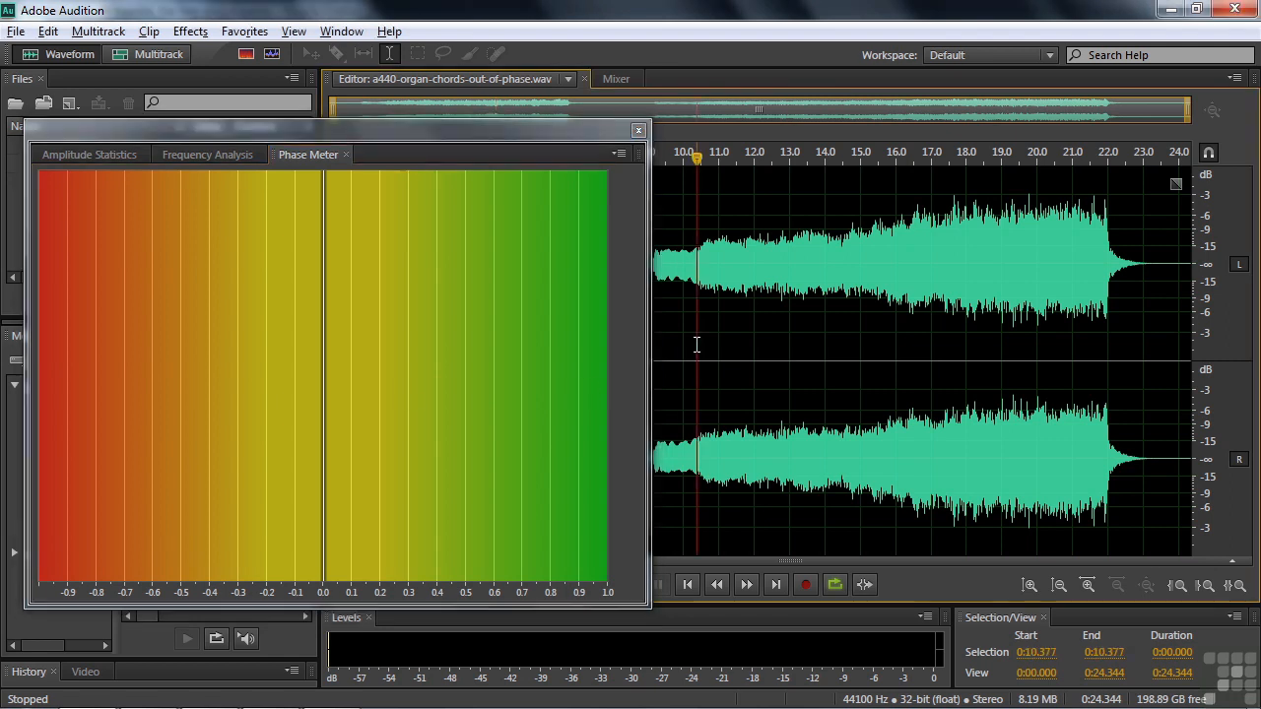
key(space)
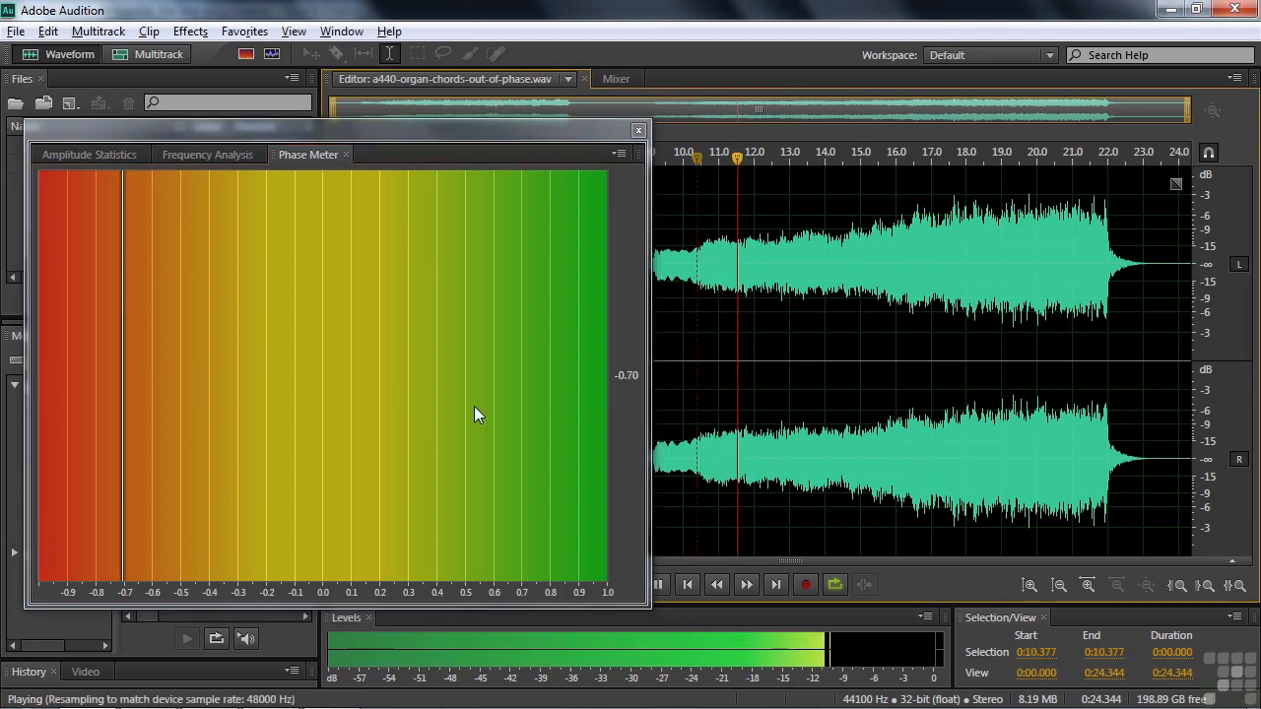
key(space)
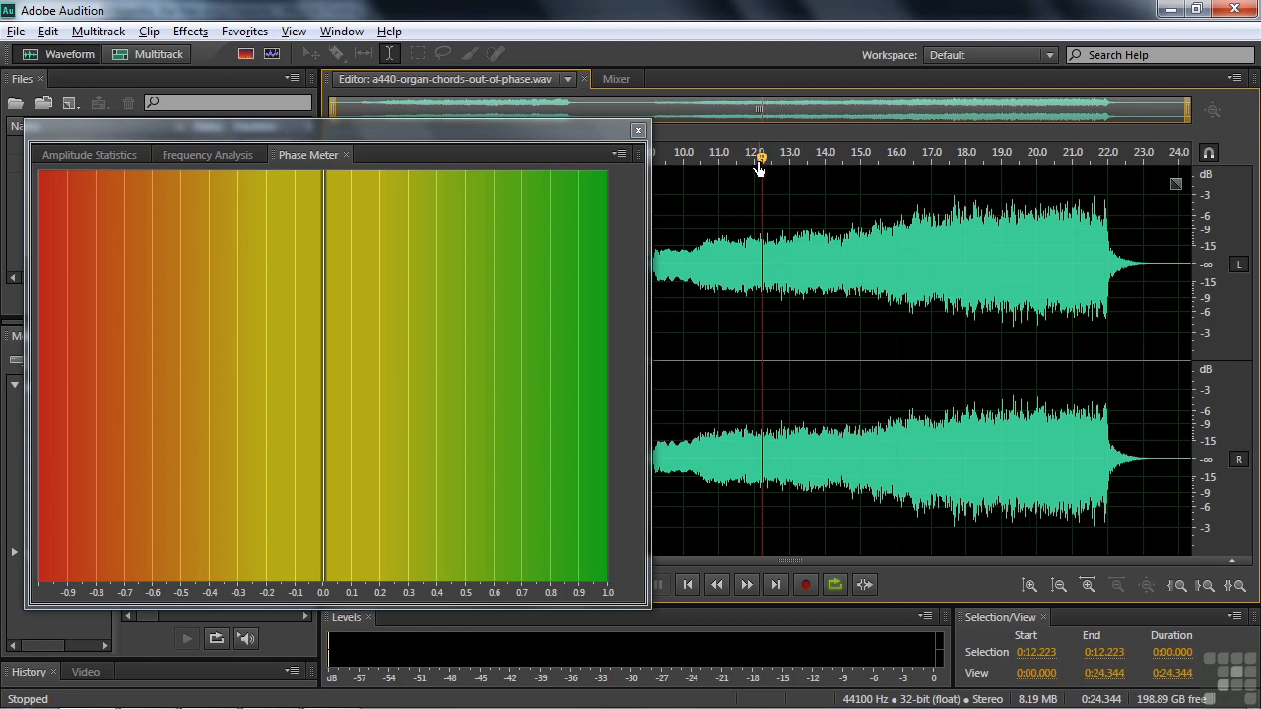
Step: Examine the left and right channel waveforms at sample level around 19.253 s, comparing their peaks and troughs
drag(750, 159, 779, 161)
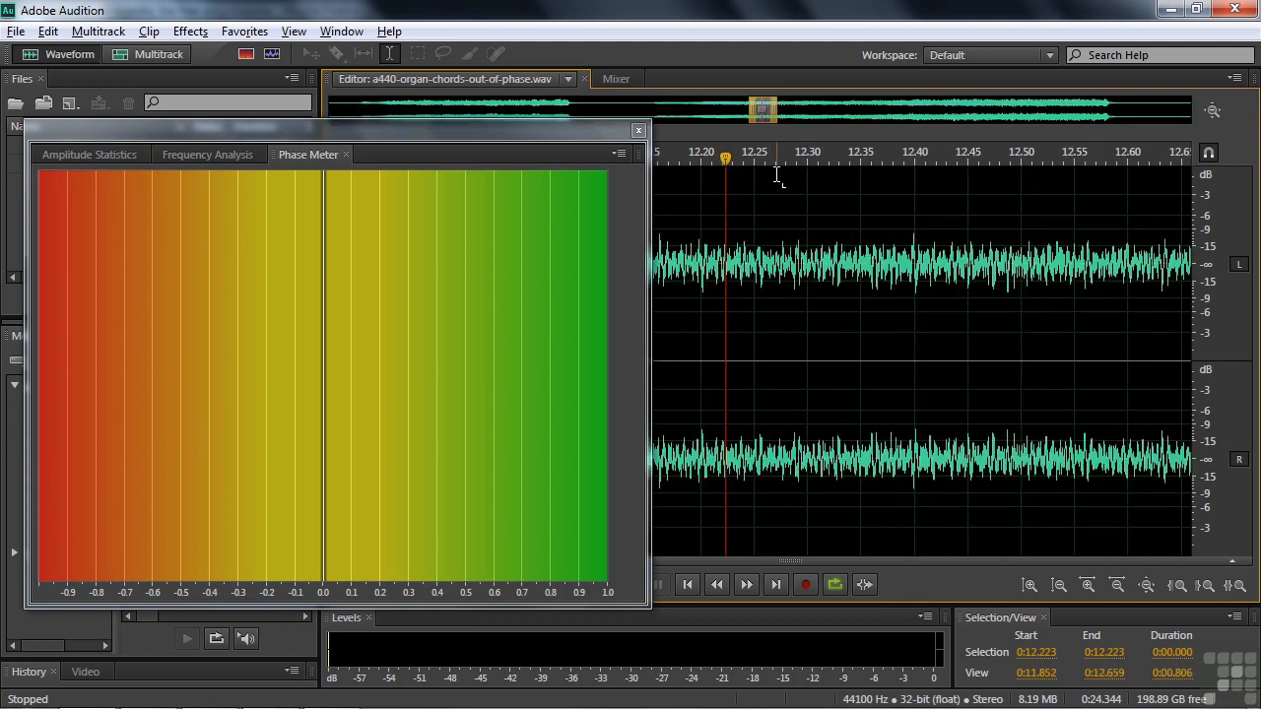
drag(766, 108, 1006, 103)
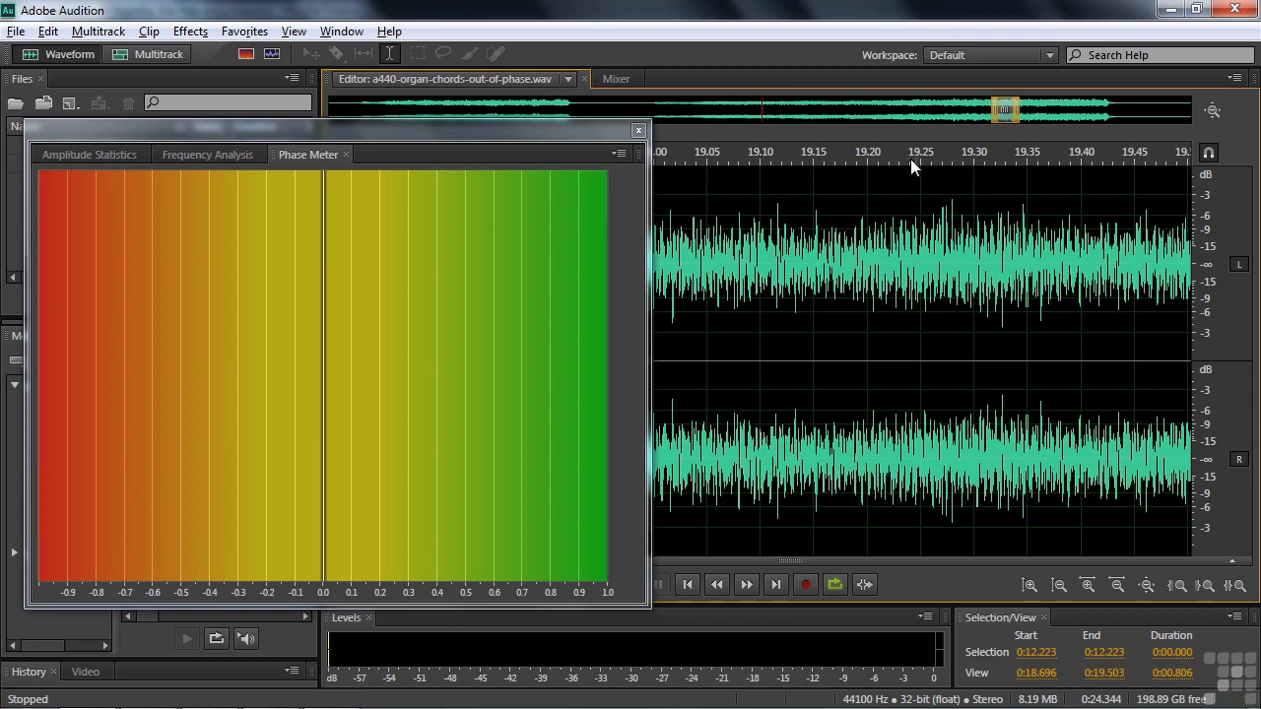
scroll(914, 155, up, 6)
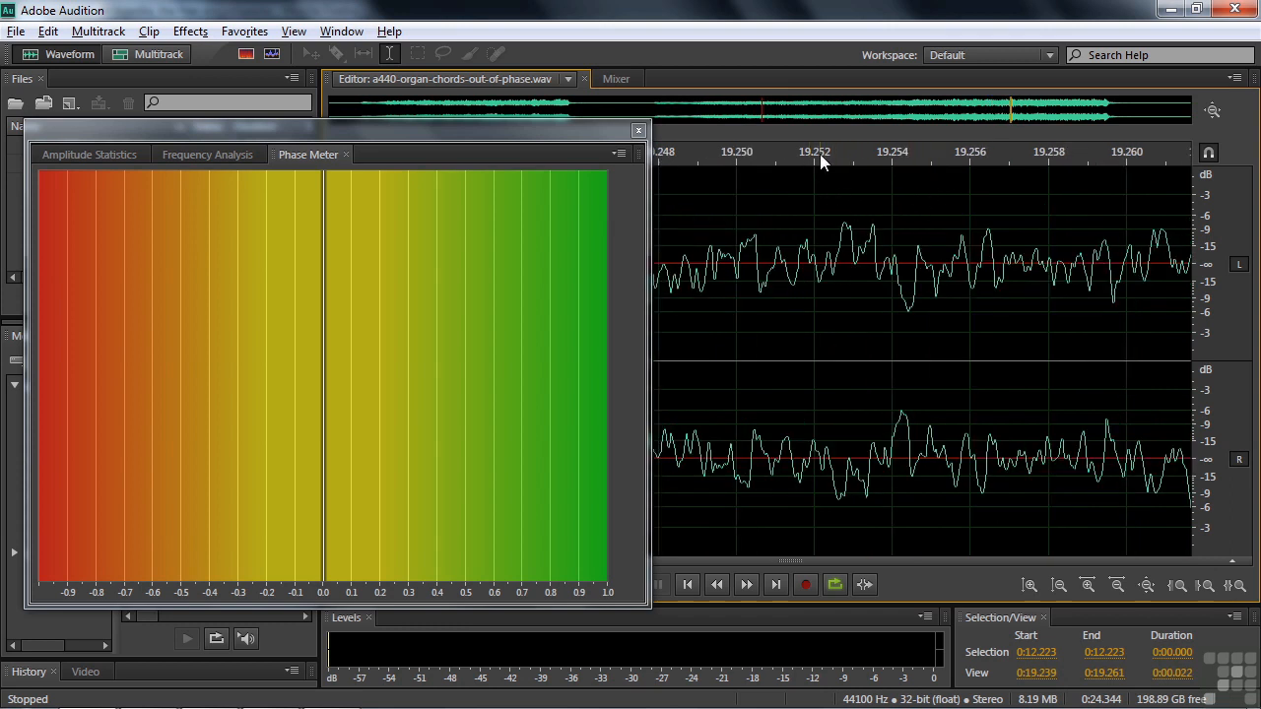
drag(817, 153, 896, 184)
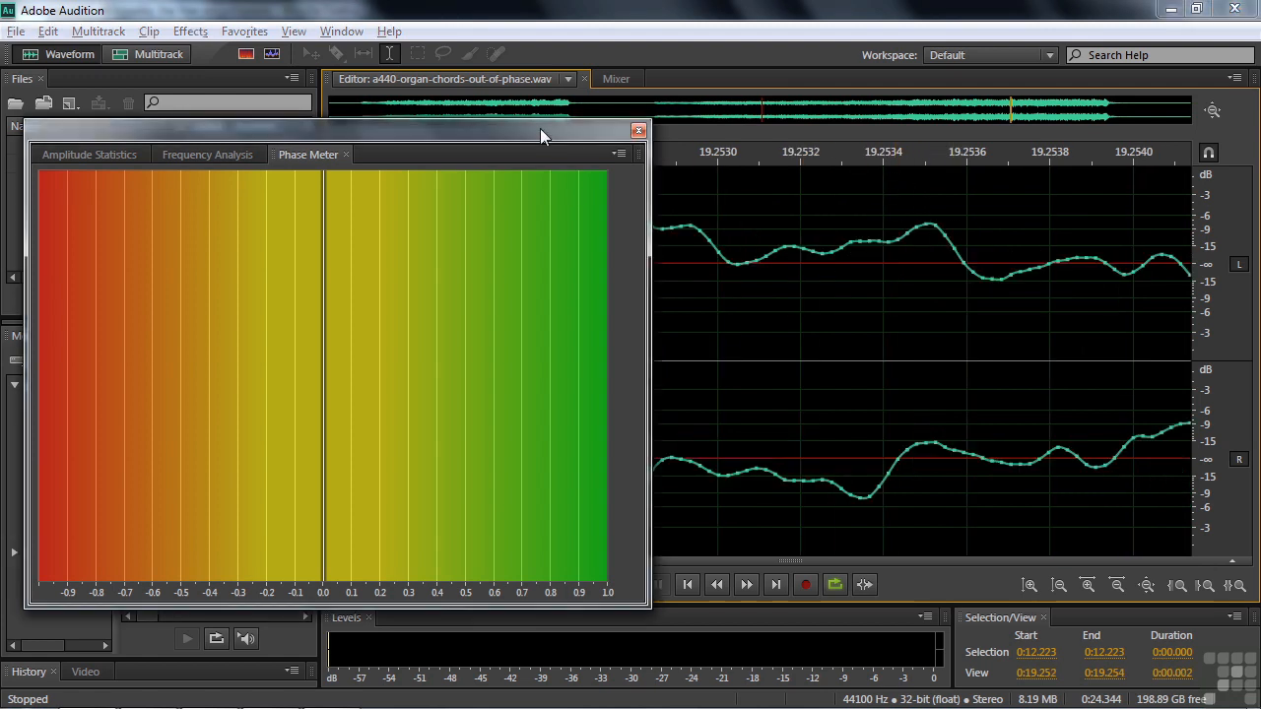
drag(540, 128, 496, 123)
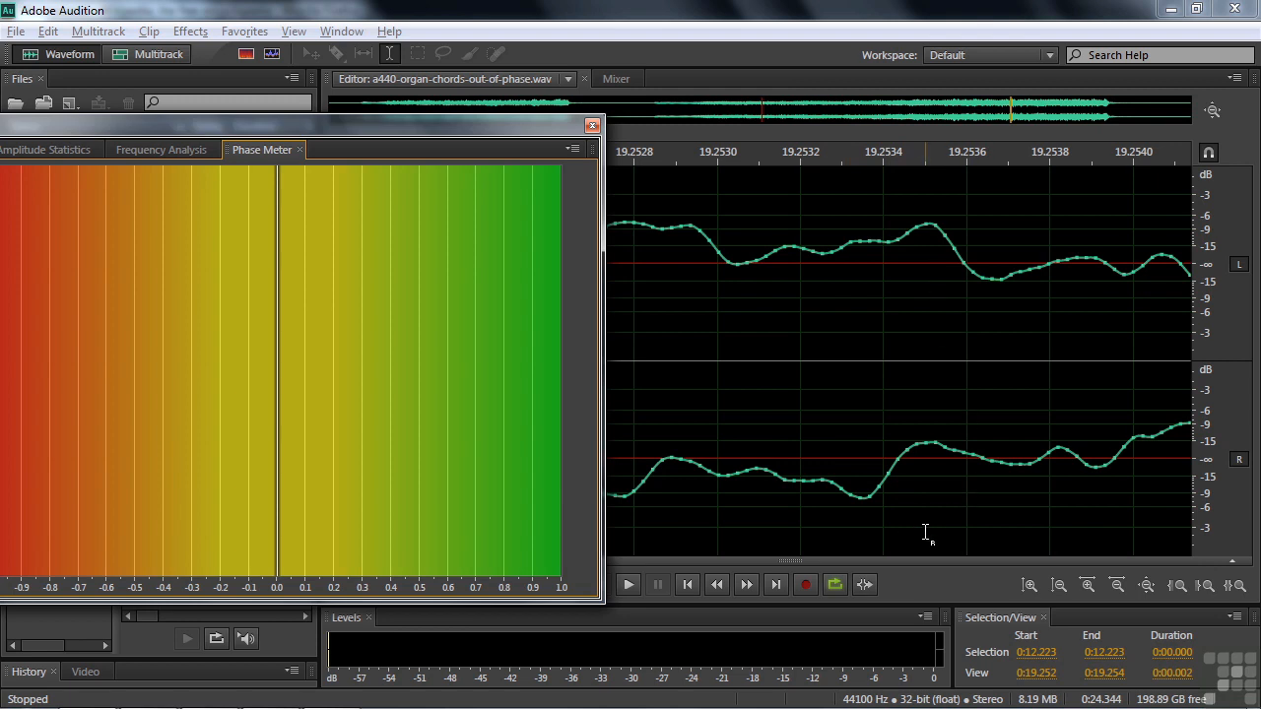
click(859, 497)
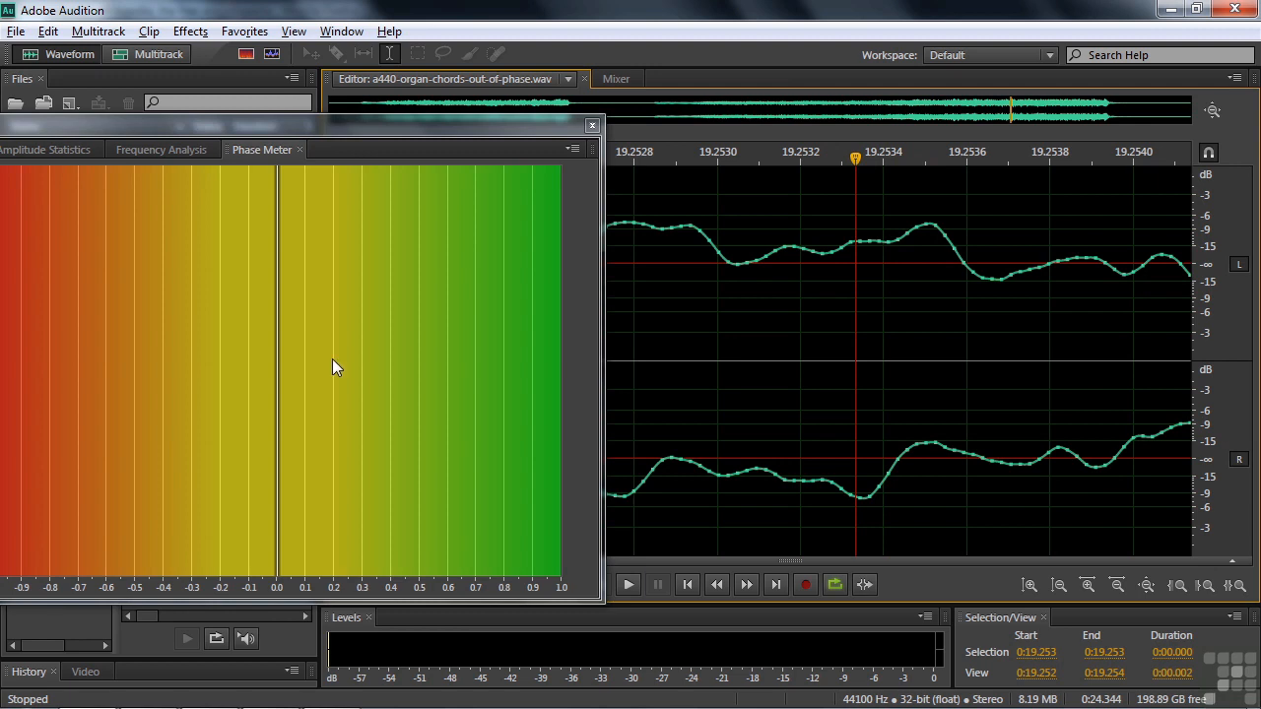
click(1161, 535)
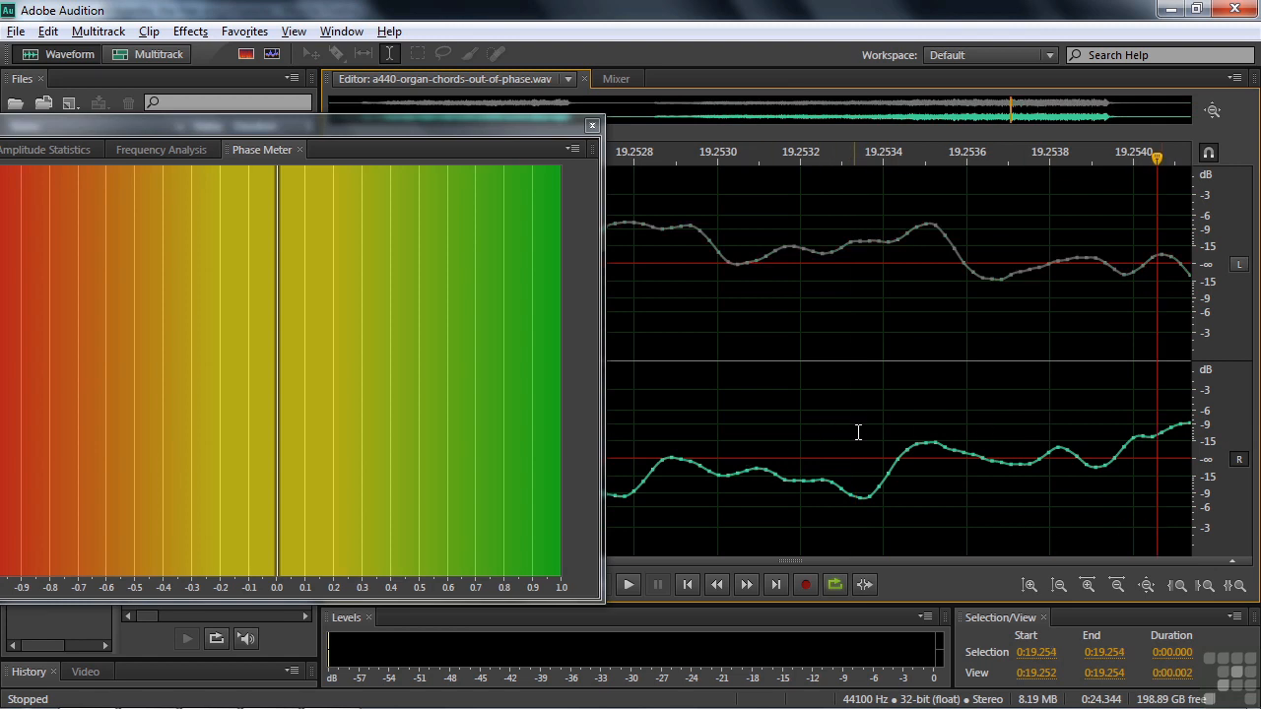
click(1015, 422)
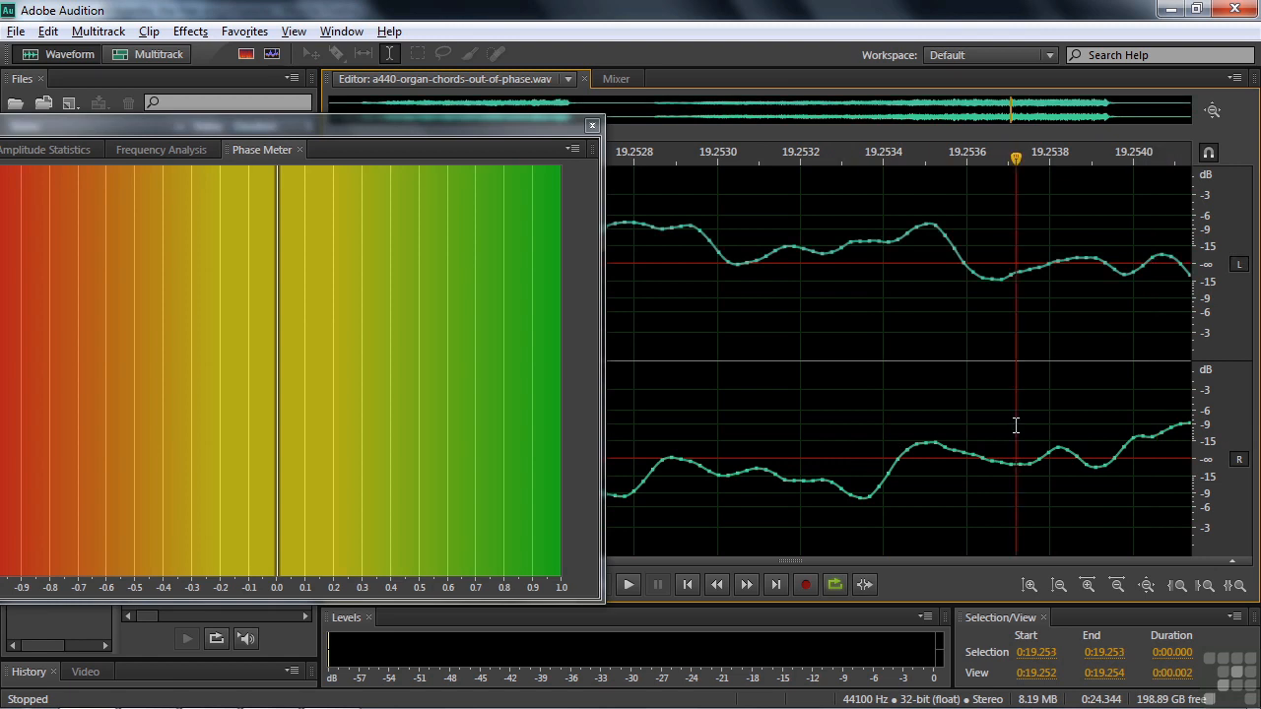
Step: Exclude the left channel from editing and invert the whole right channel, with both channels active again and the selection cleared
click(1239, 268)
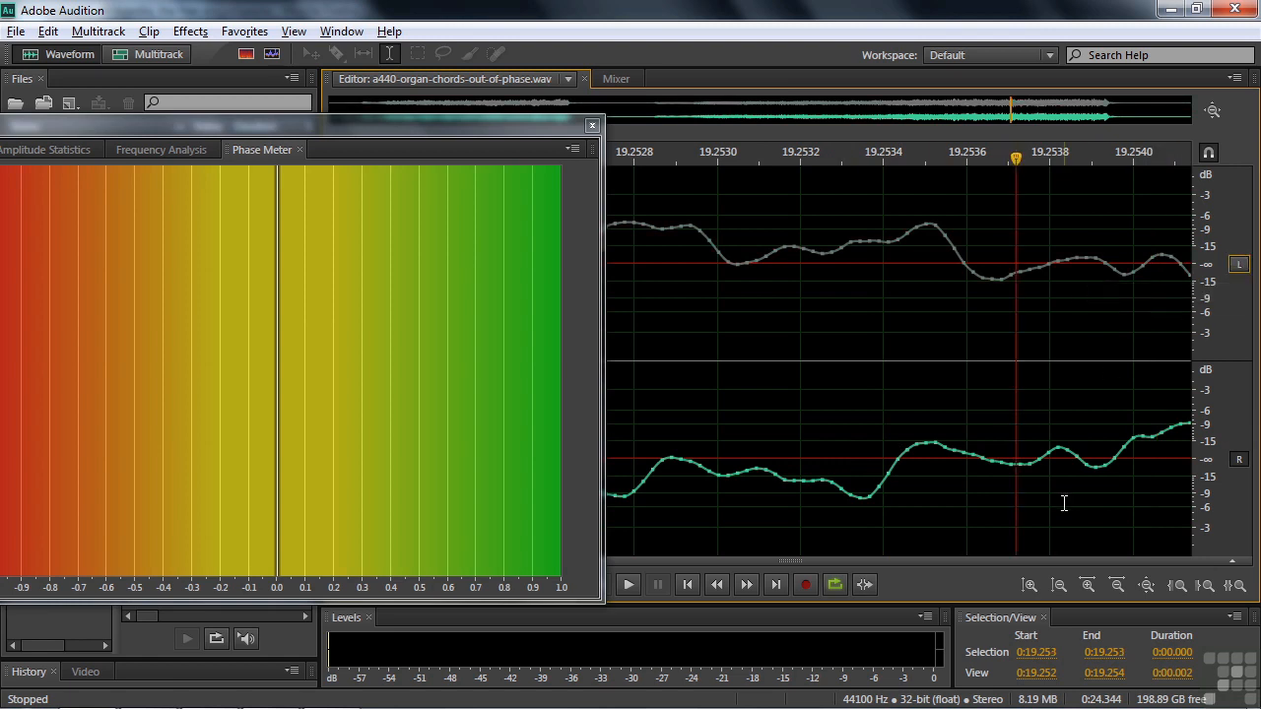
click(191, 33)
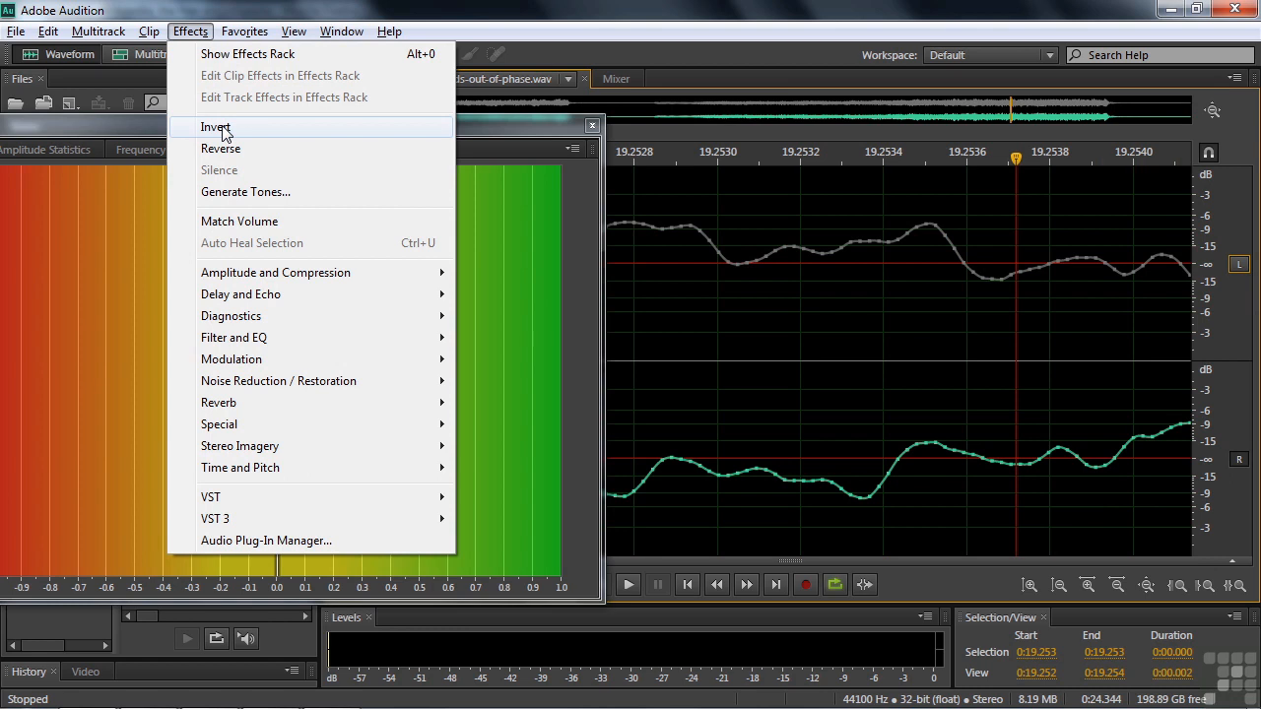
click(223, 132)
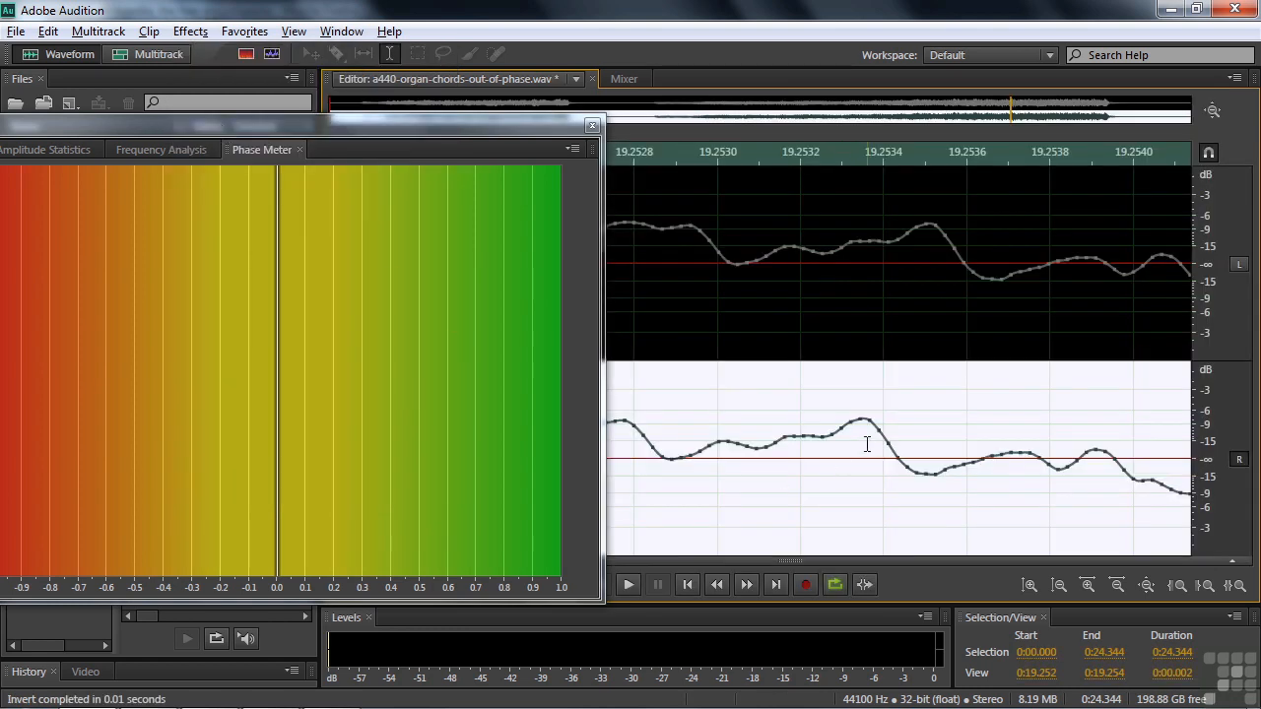
click(864, 444)
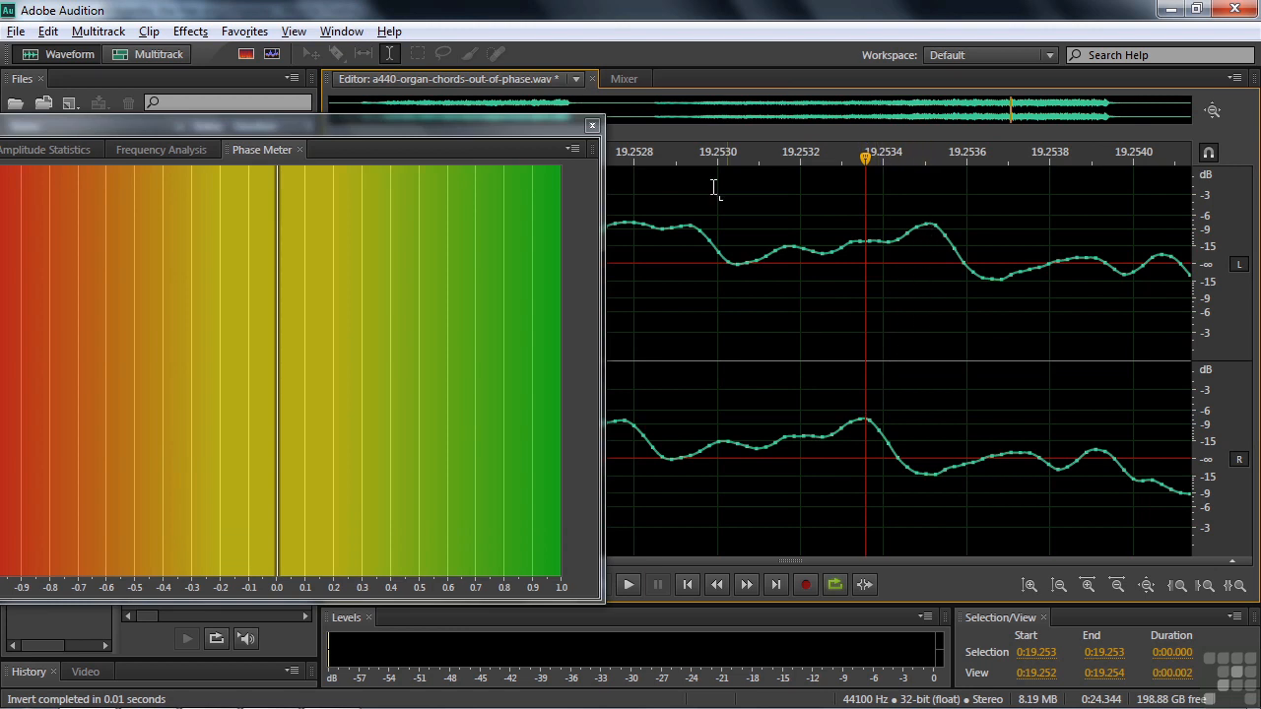
Step: Try Automatic Phase Correction with the Default preset on both channels, and undo the applied effect
drag(653, 157, 1094, 184)
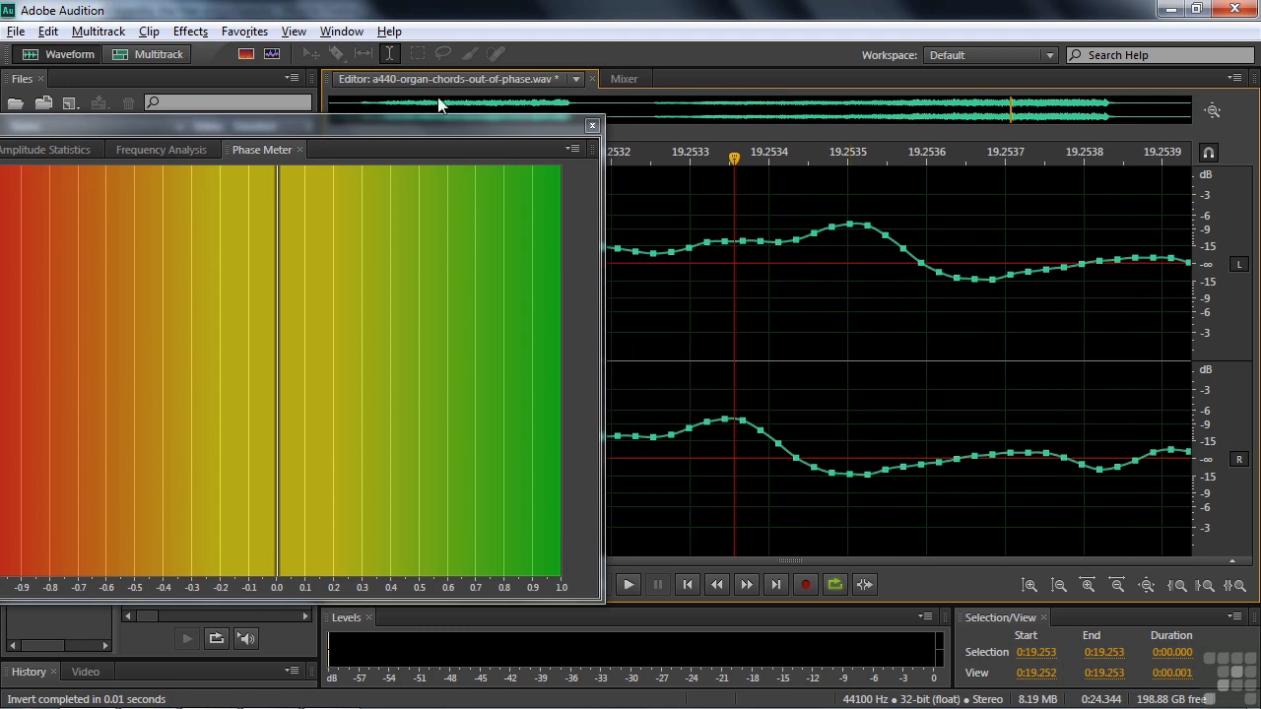
click(190, 31)
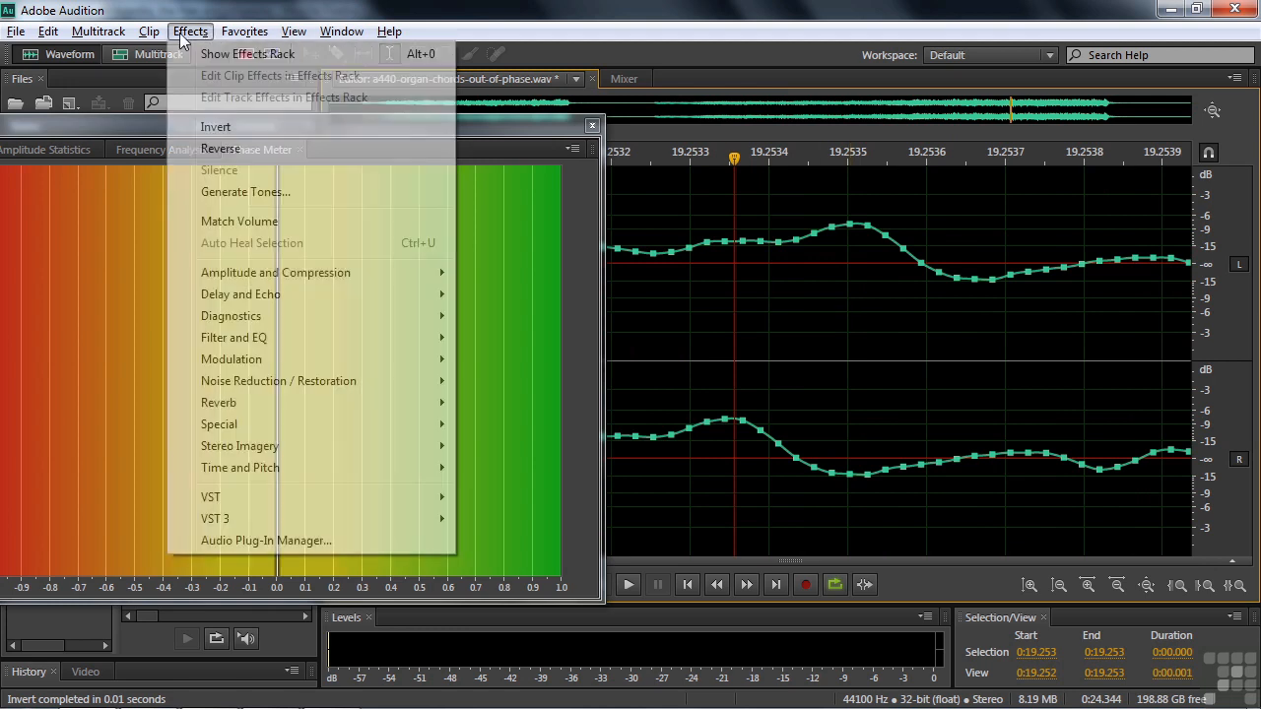
mouse_move(275, 384)
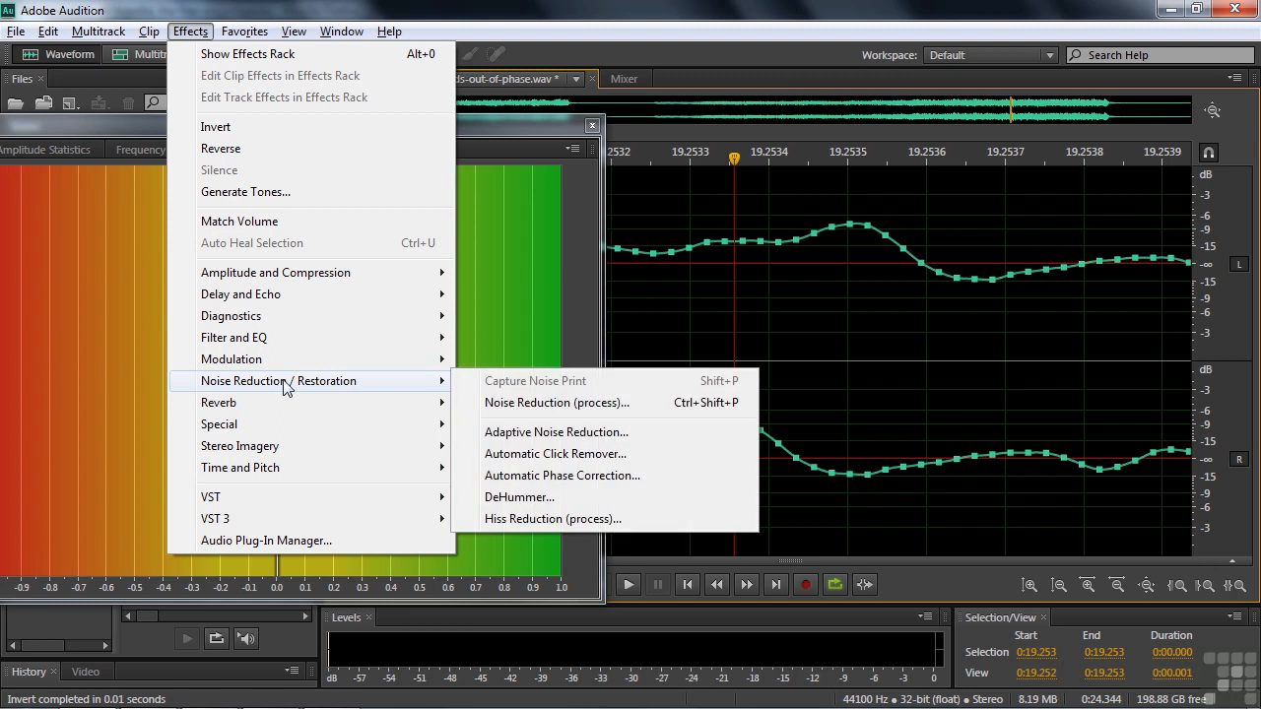
click(516, 475)
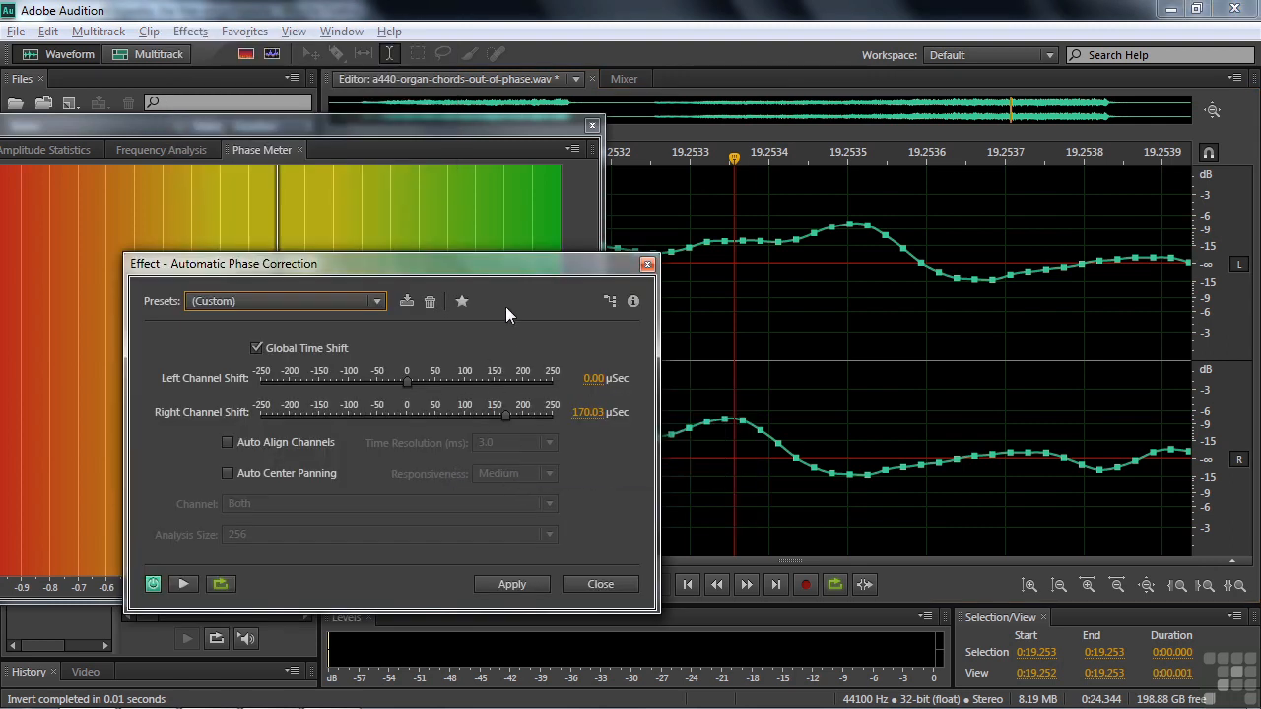
click(377, 302)
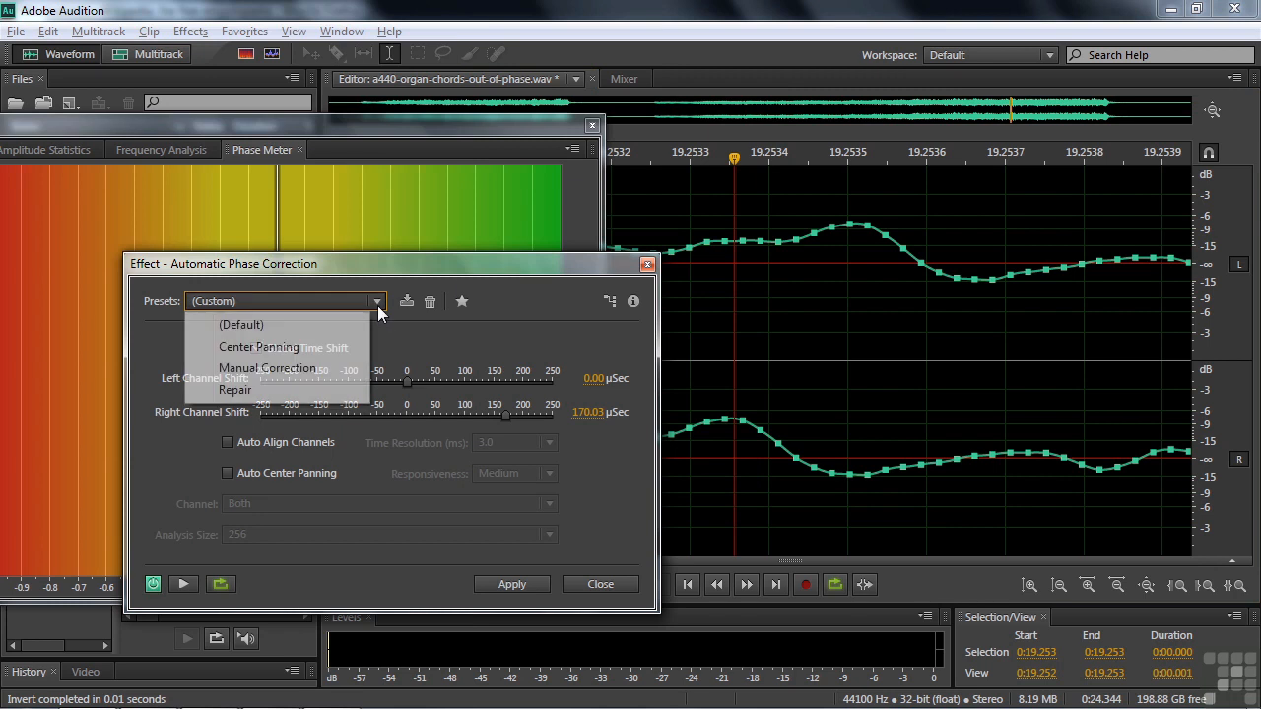
click(289, 324)
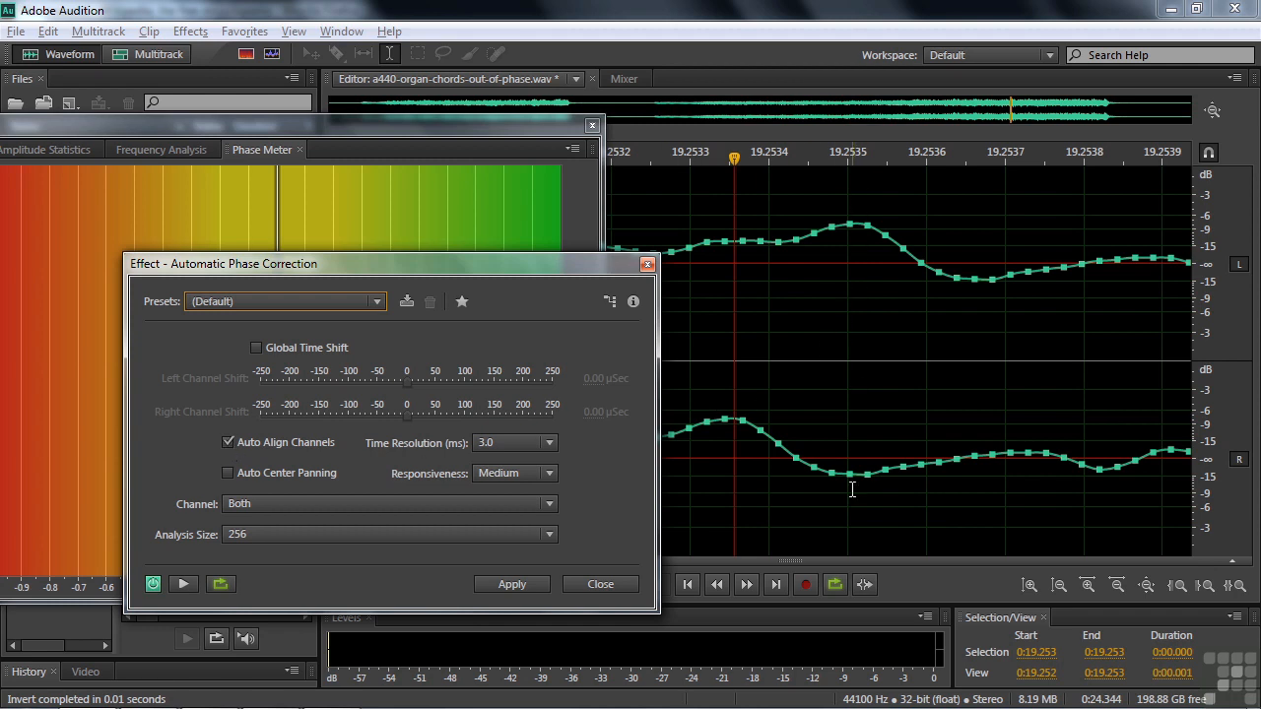
click(511, 583)
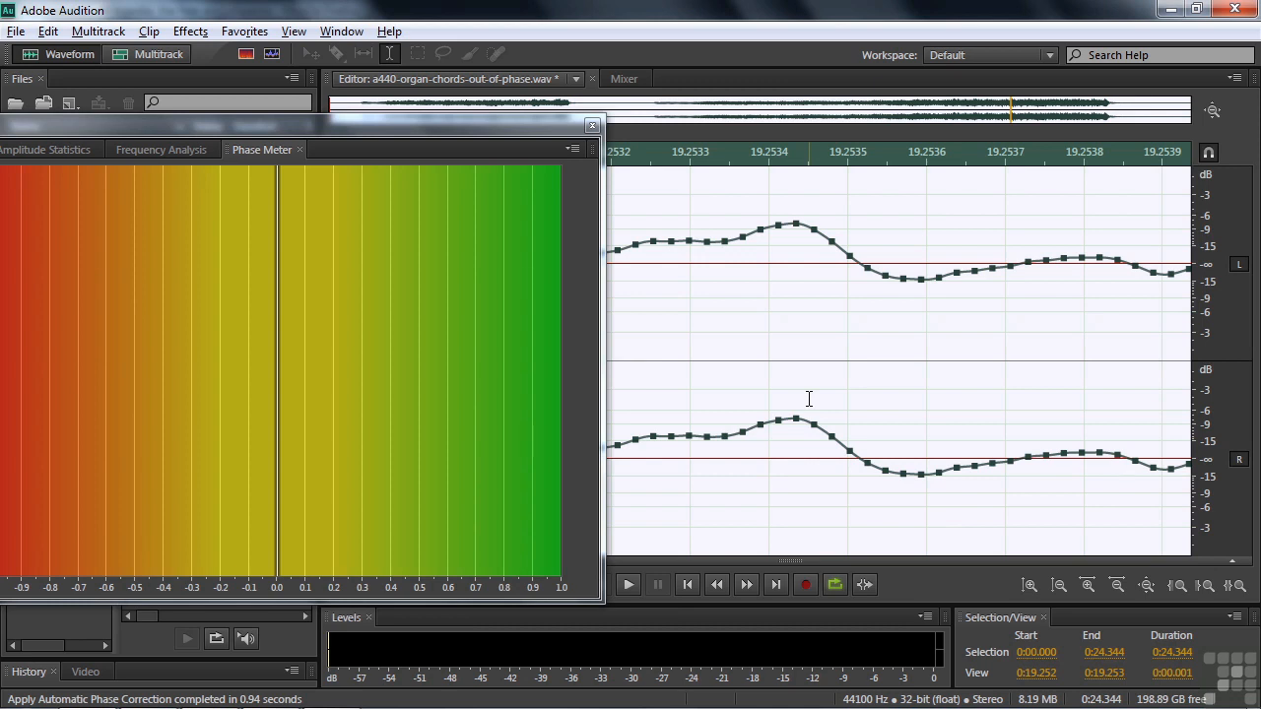
key(ctrl+z)
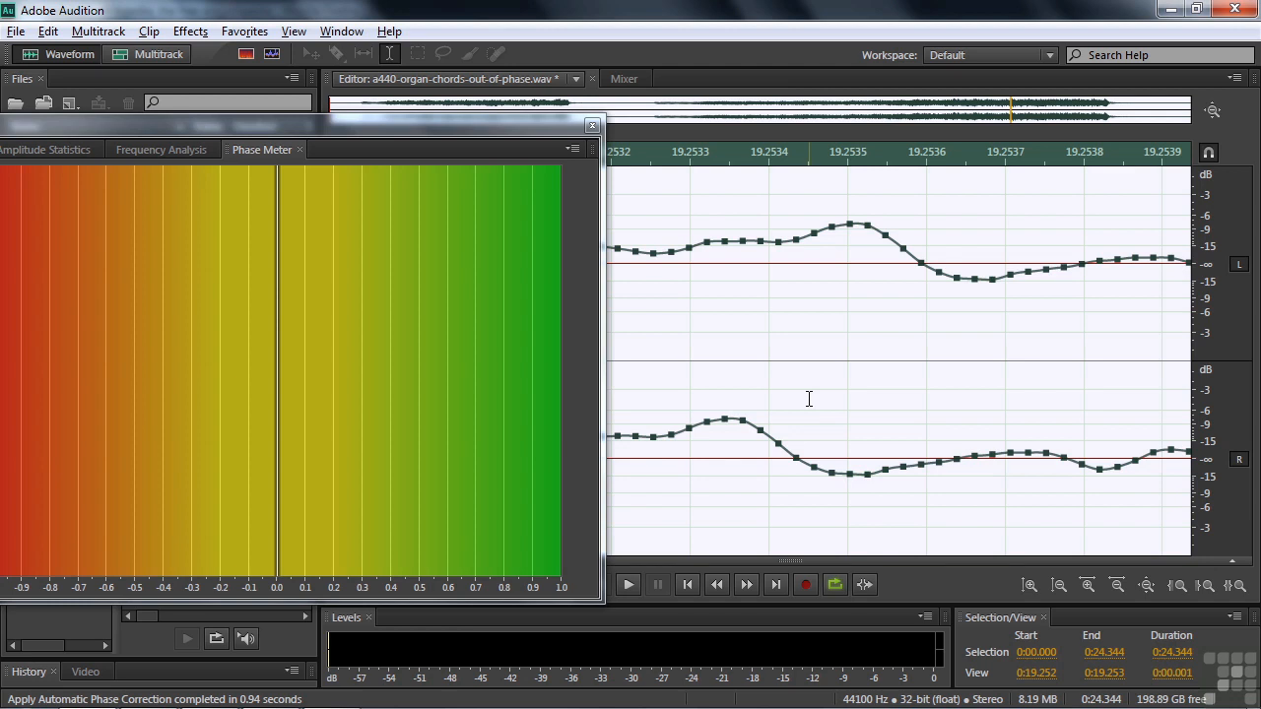
Step: Select the range between the right channel's peak and the left channel's peak, about 19.25333 to 19.25352 s, and open Automatic Phase Correction
click(717, 366)
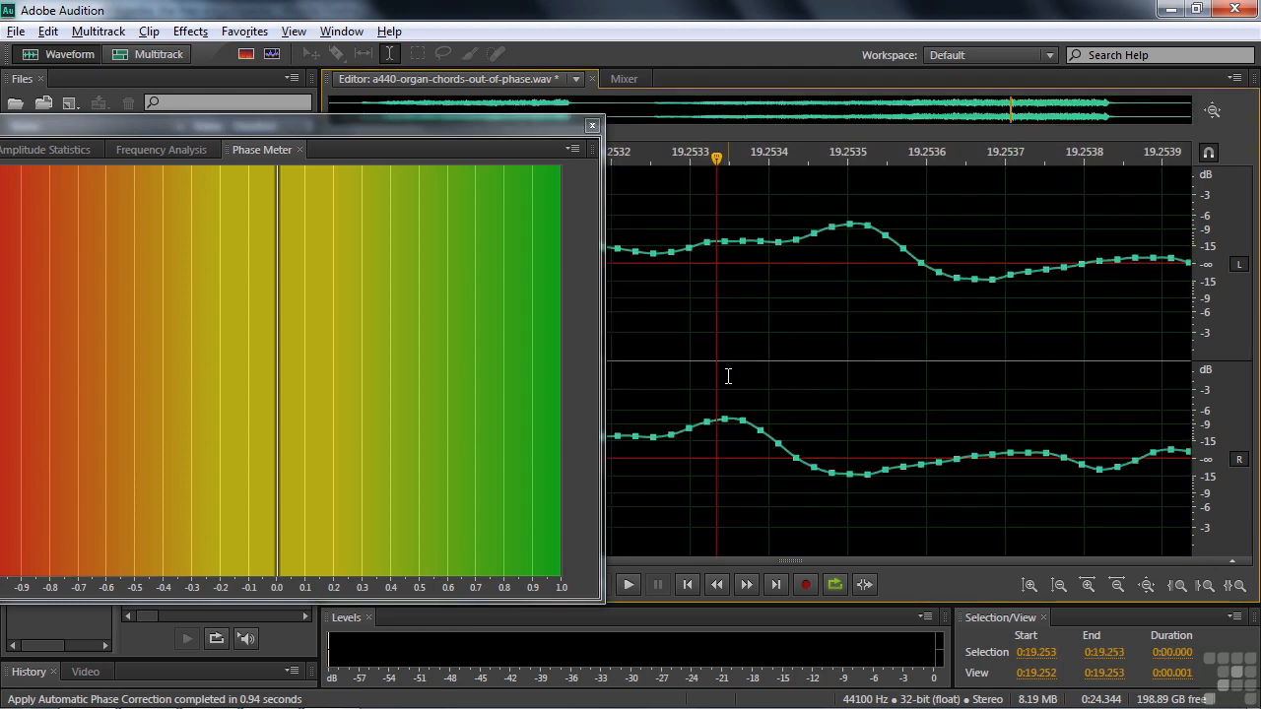
drag(720, 386, 857, 386)
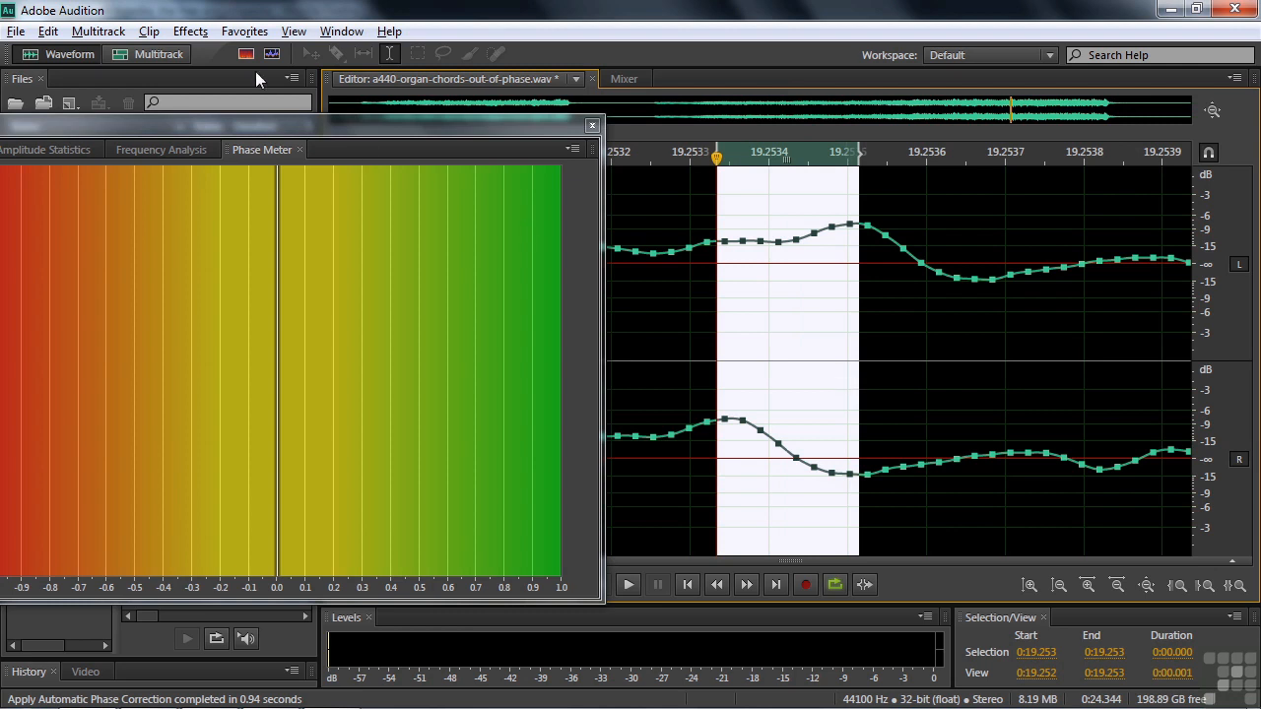
click(208, 35)
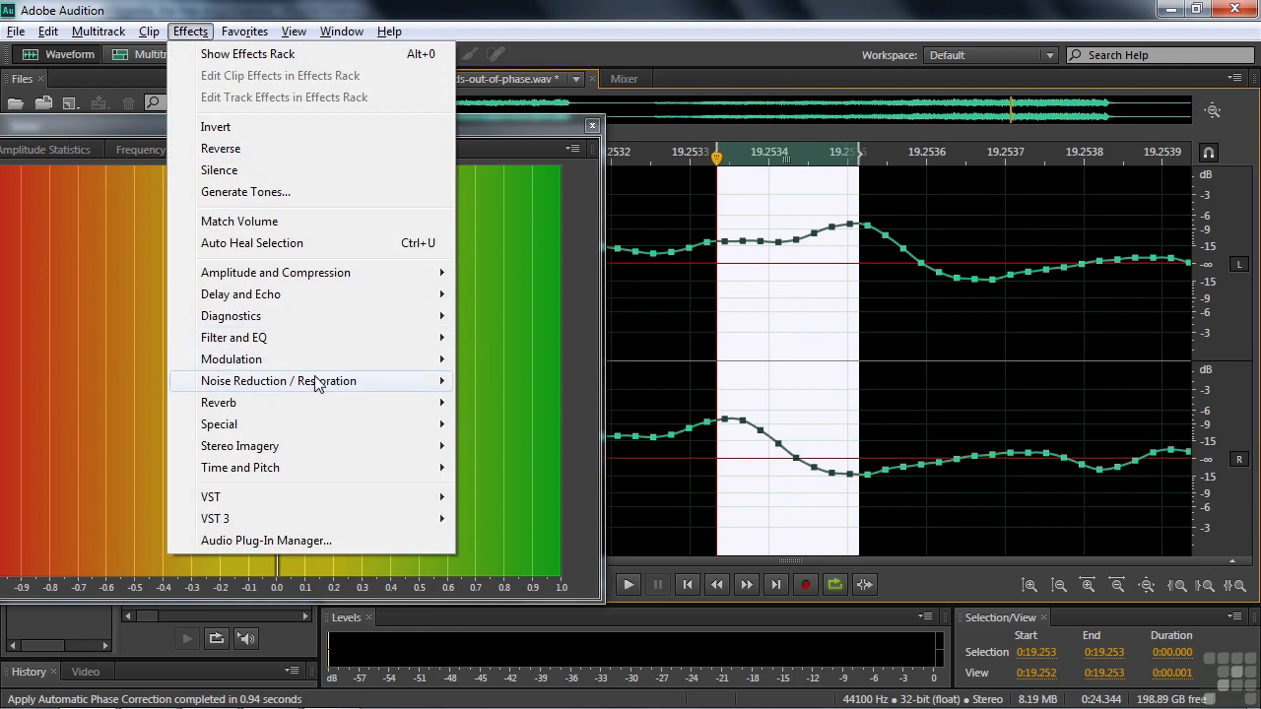
mouse_move(315, 382)
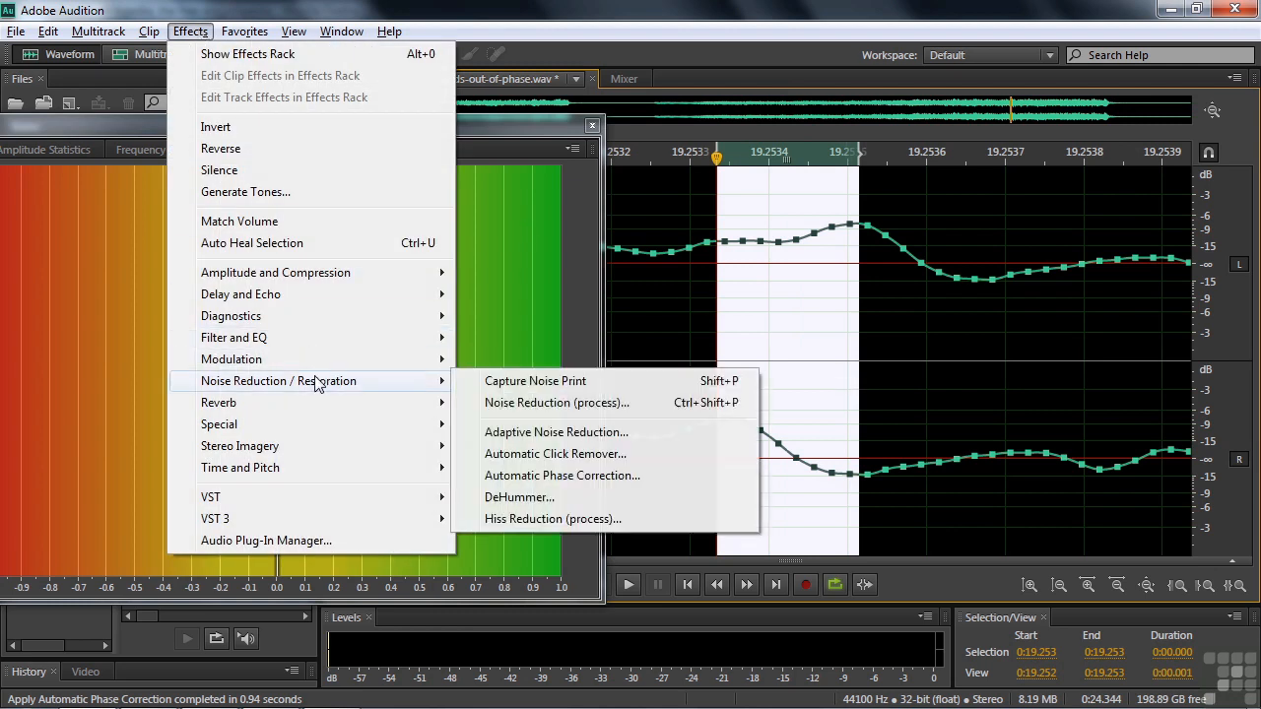
click(528, 475)
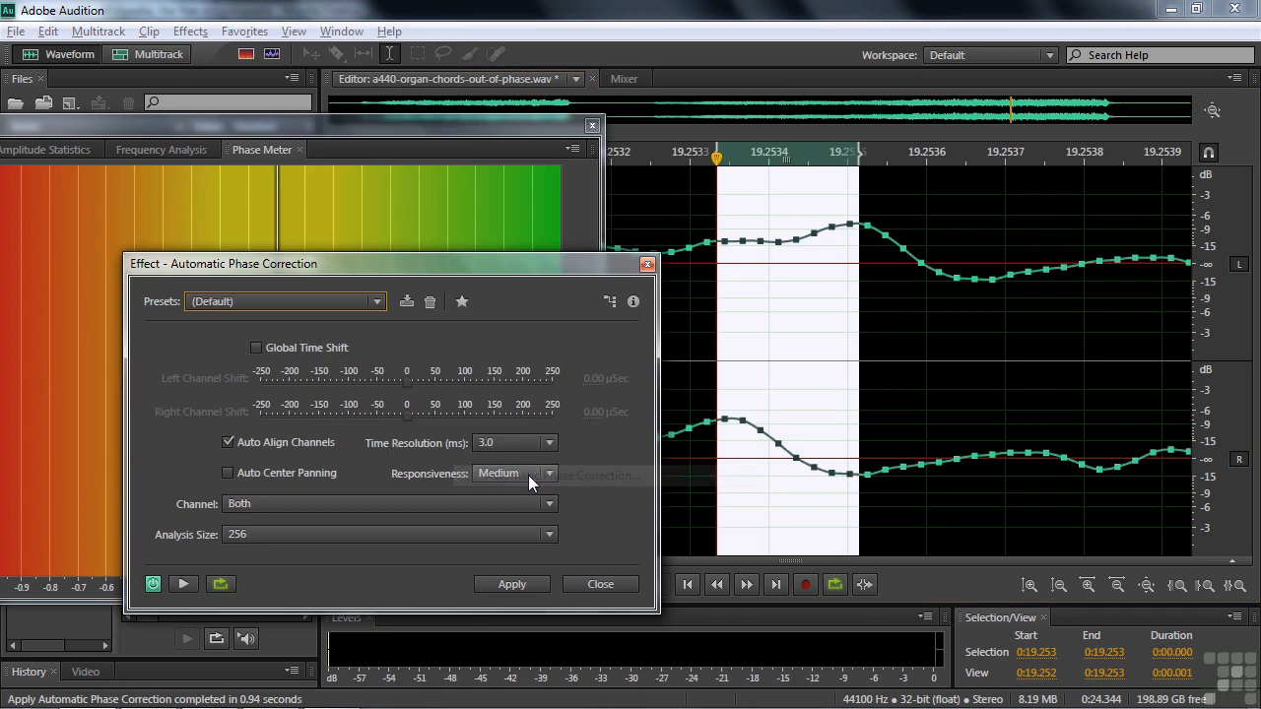
Step: Turn off Auto Align Channels and enable Global Time Shift in the Automatic Phase Correction settings
click(229, 443)
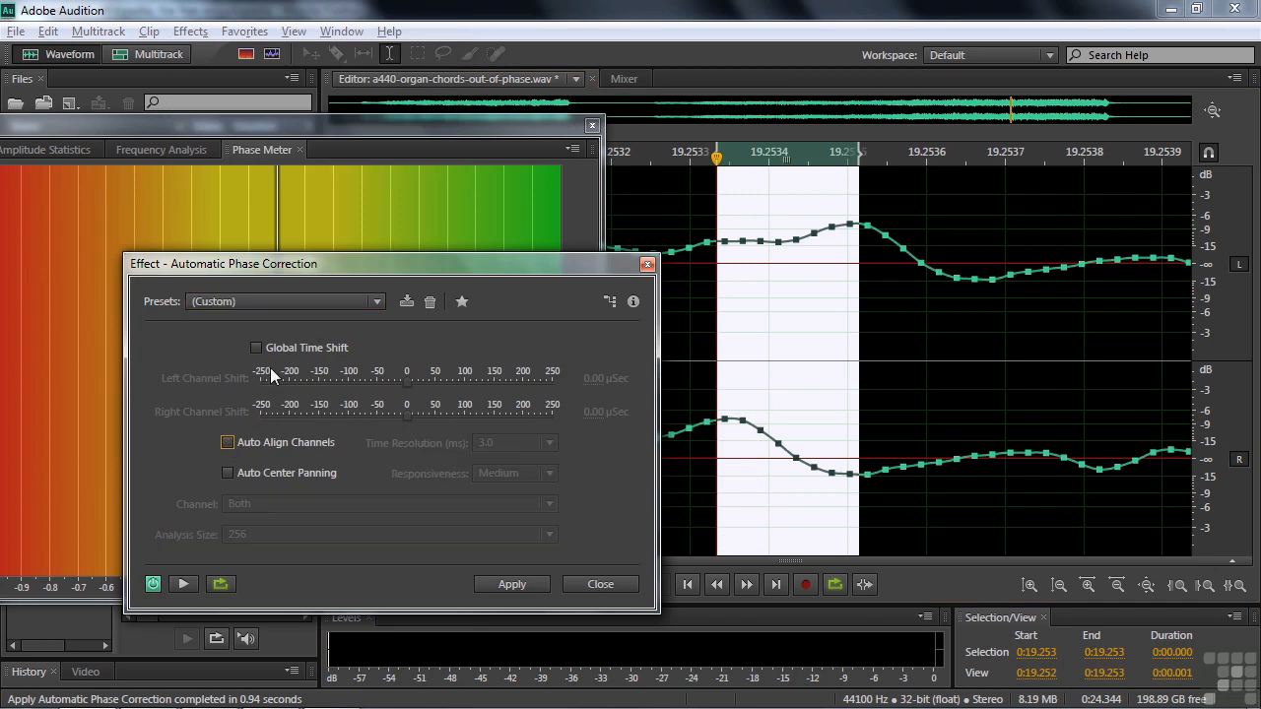
click(254, 346)
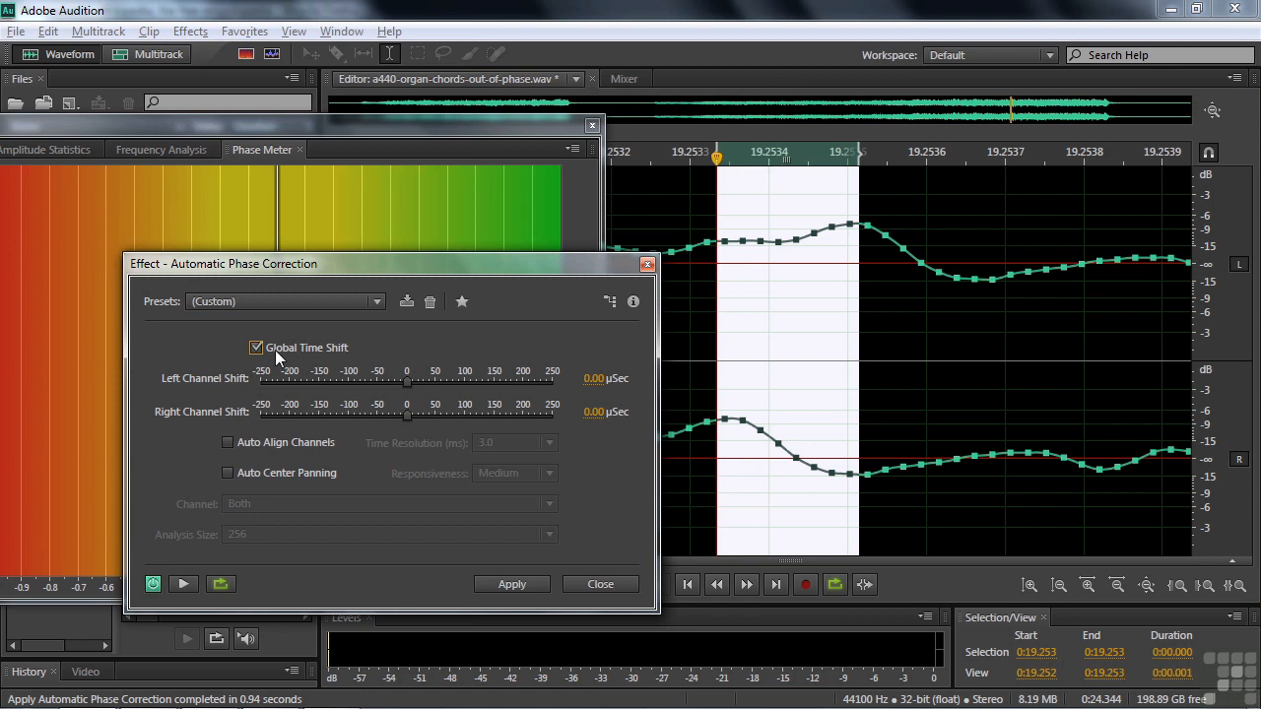
click(227, 443)
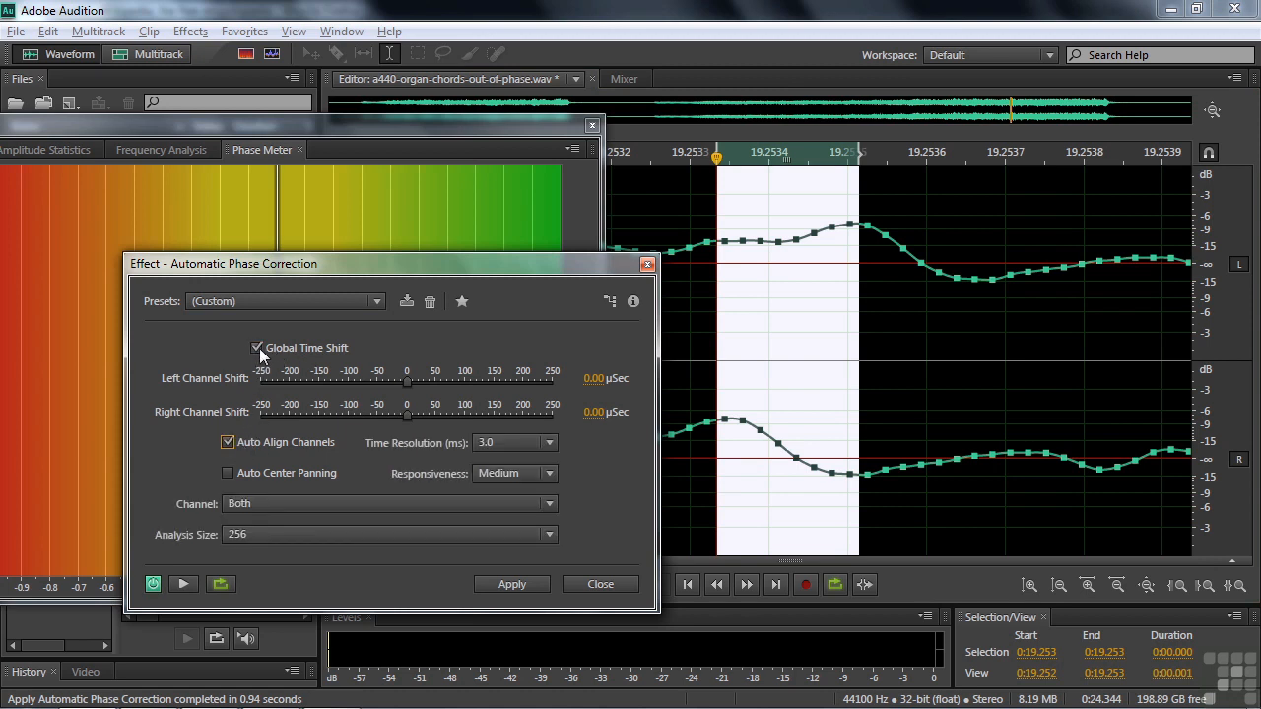
click(228, 441)
Step: Examine the time offset between the two channels' peaks across the selected range at a closer zoom
drag(481, 269, 449, 236)
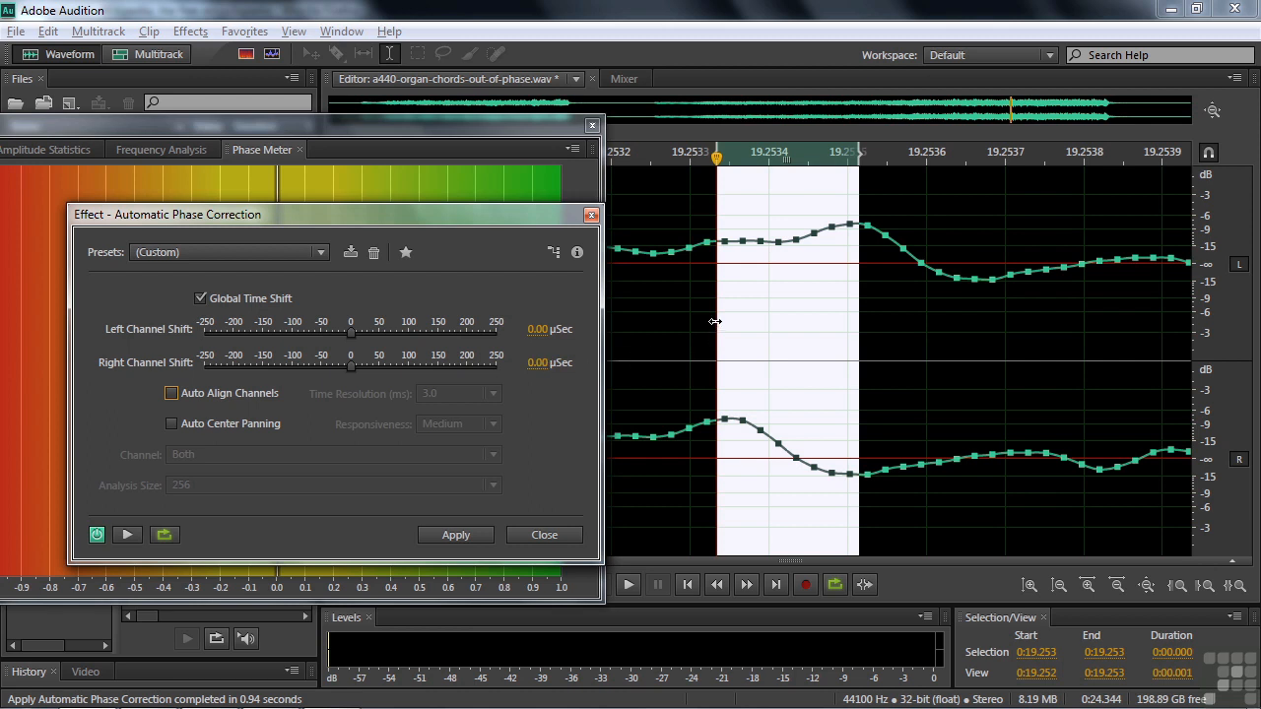
drag(662, 158, 916, 167)
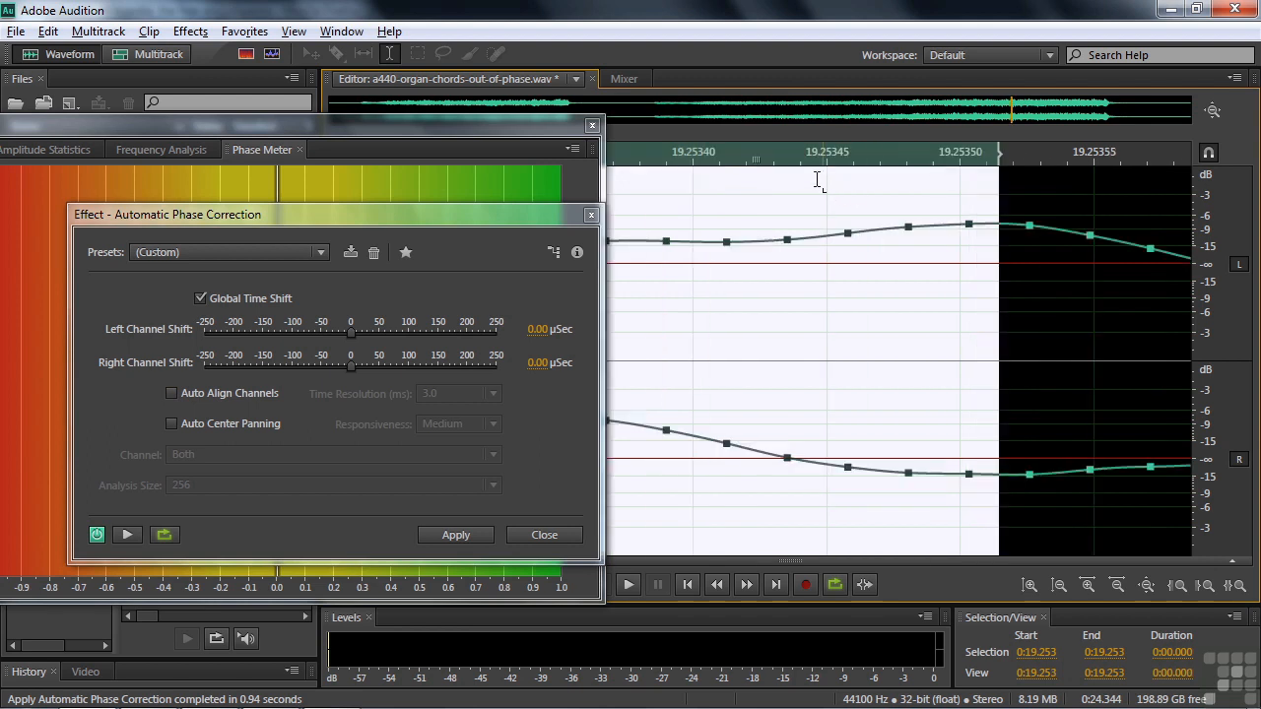
drag(533, 132, 490, 338)
drag(516, 214, 378, 196)
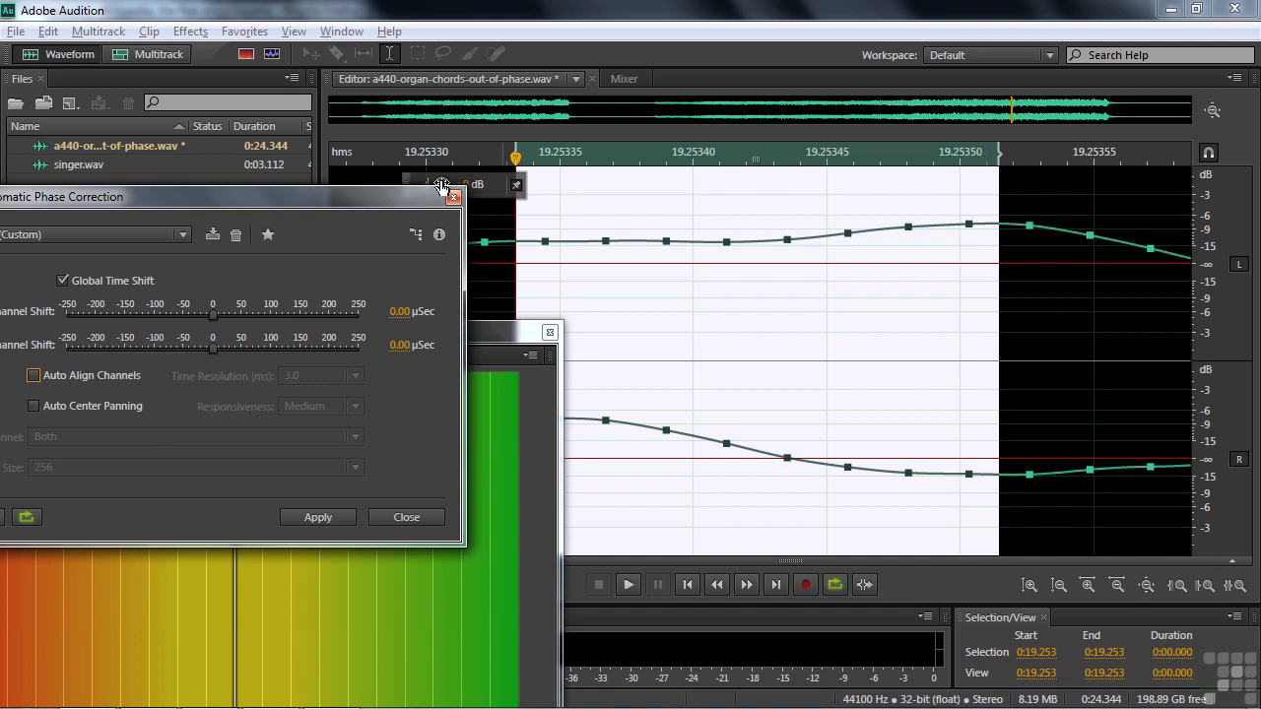
drag(370, 203, 696, 107)
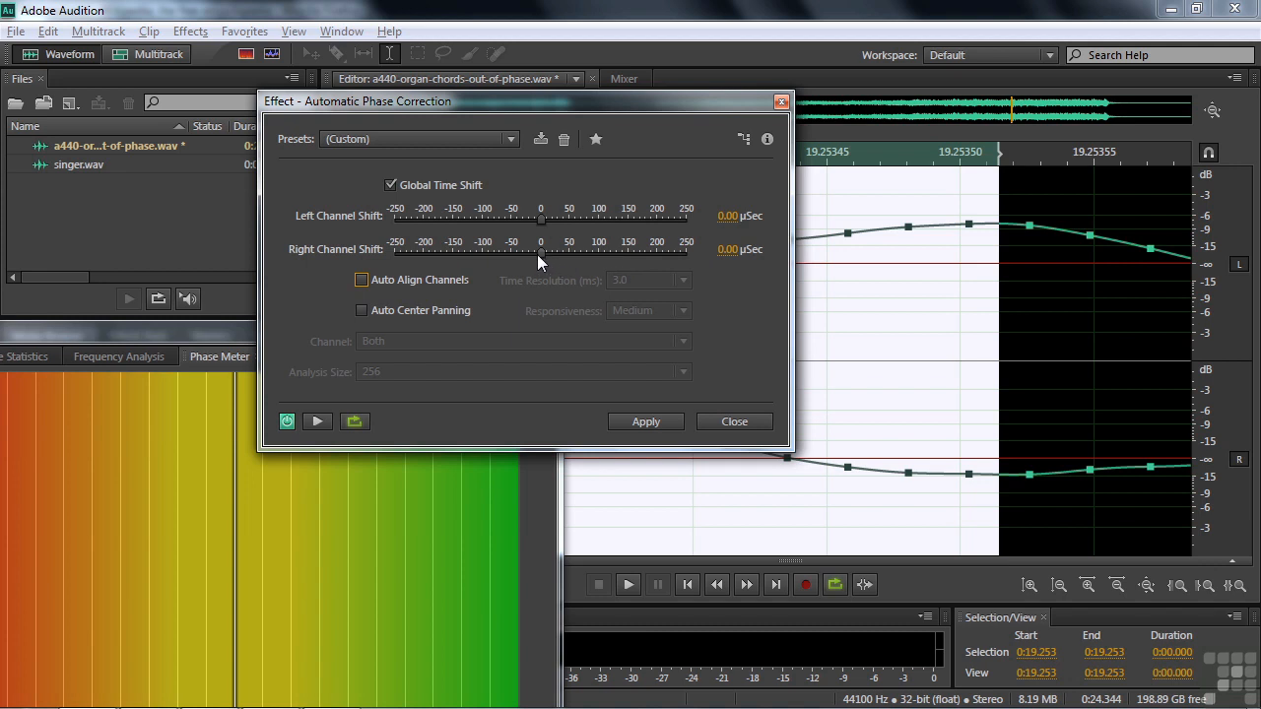
Step: Set Right Channel Shift to about 170.03 µs, clear the selection, and apply the phase correction to the whole file
drag(538, 249, 639, 250)
drag(650, 100, 423, 95)
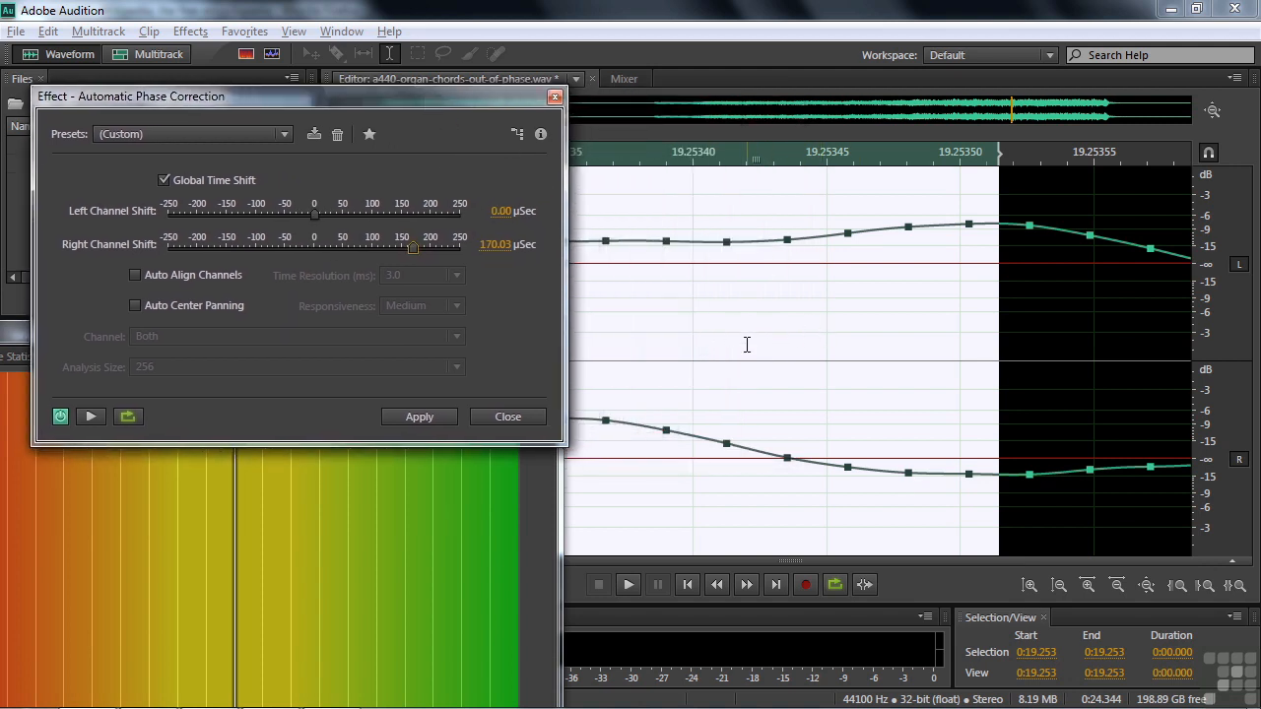
click(723, 367)
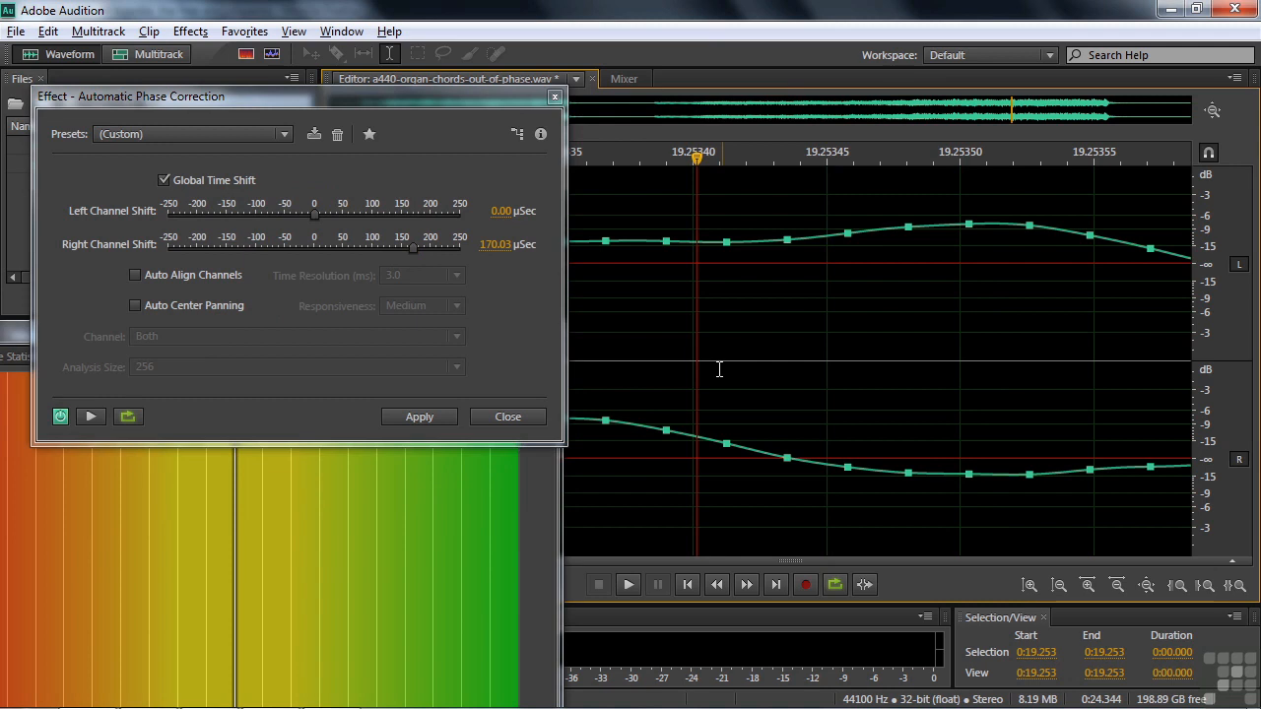
scroll(742, 156, down, 4)
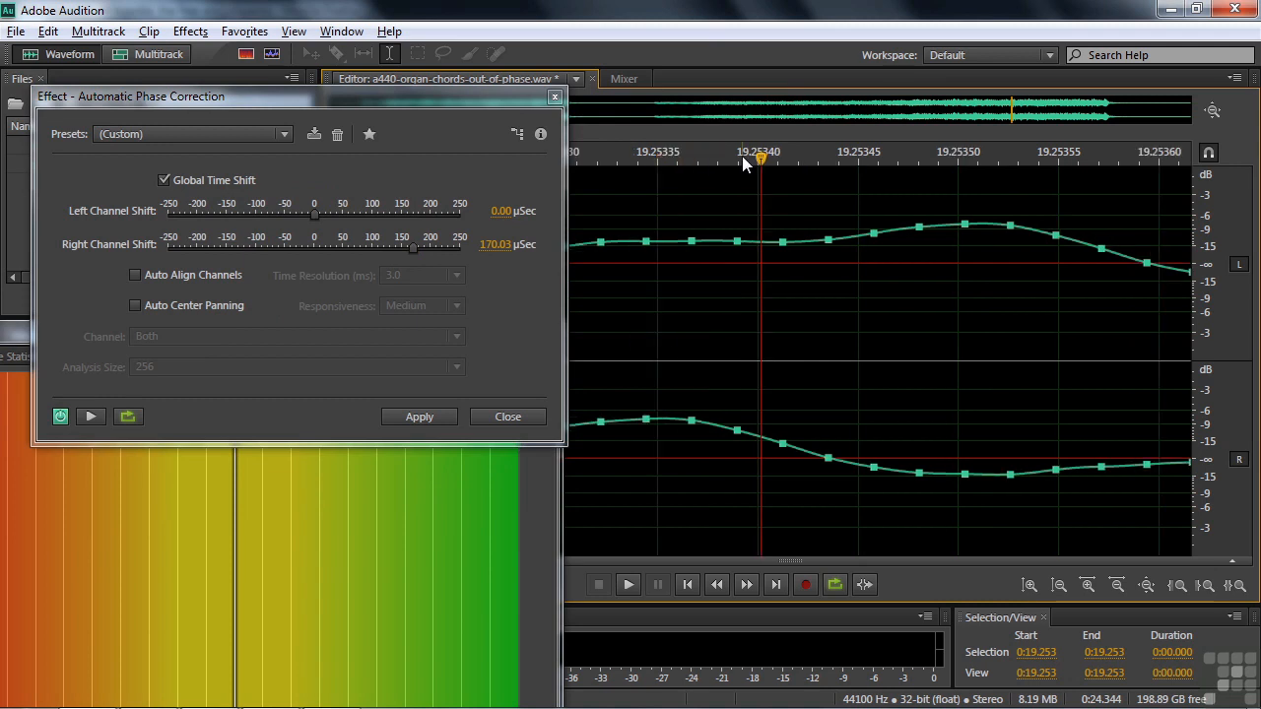
scroll(742, 155, down, 2)
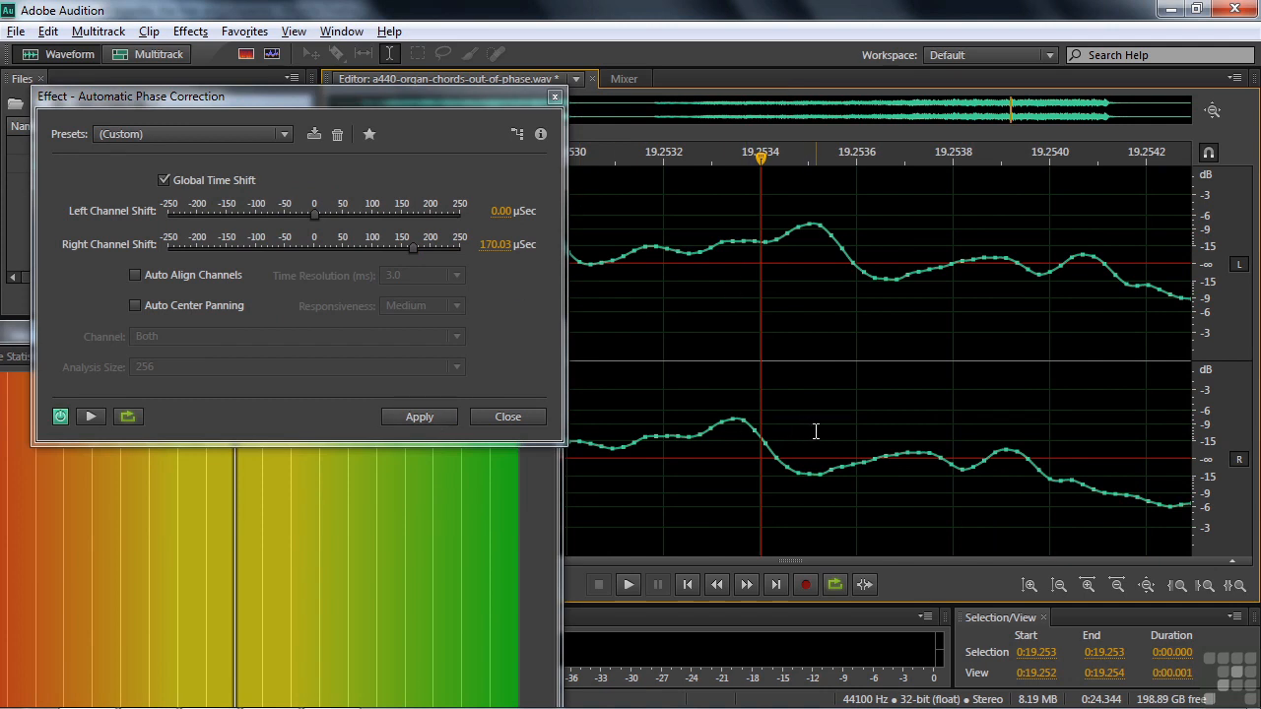
click(418, 417)
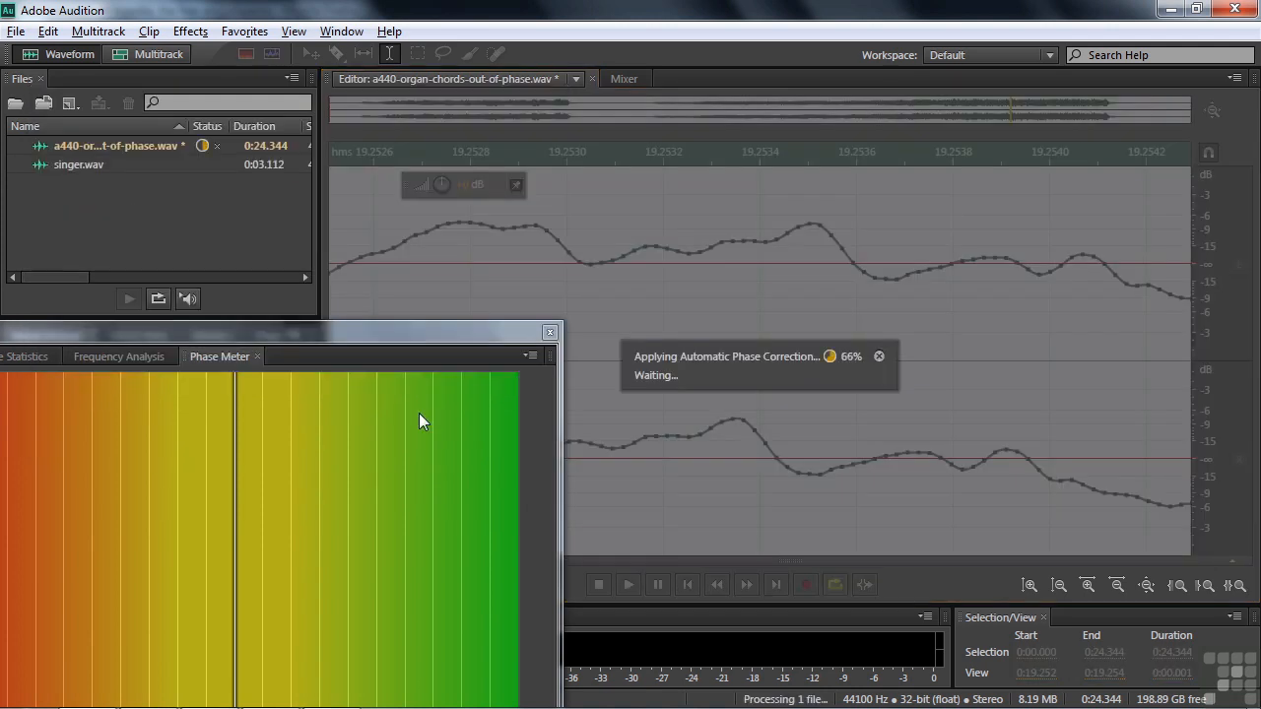
Step: Compare both channels at the left channel's peak near 19.2535 s and play briefly from there, checking the Phase Meter
click(815, 234)
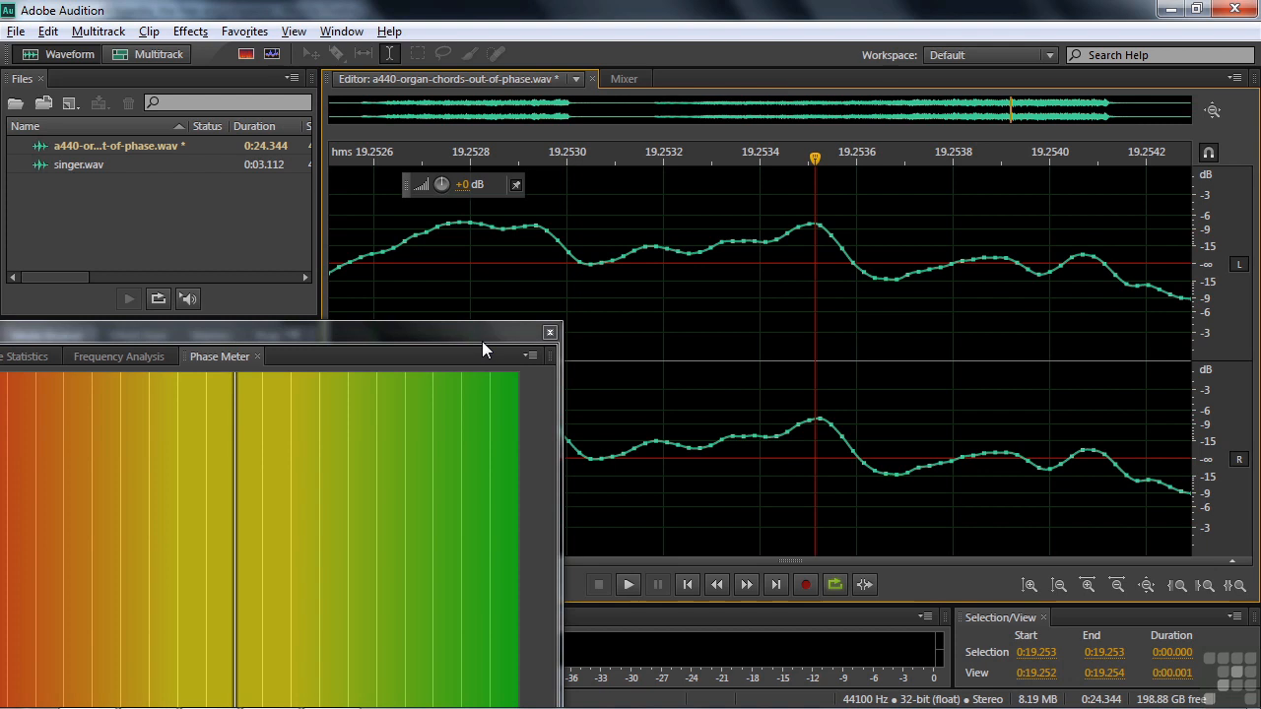
drag(457, 330, 713, 96)
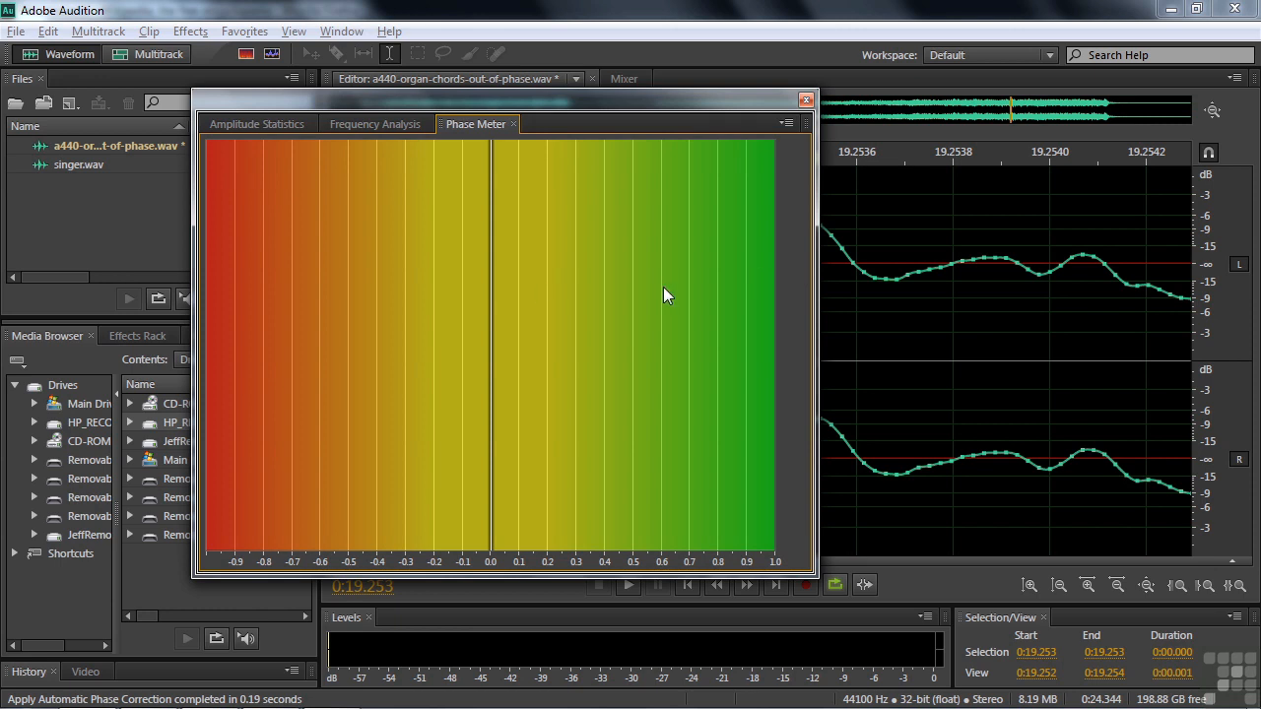
key(space)
key(space)
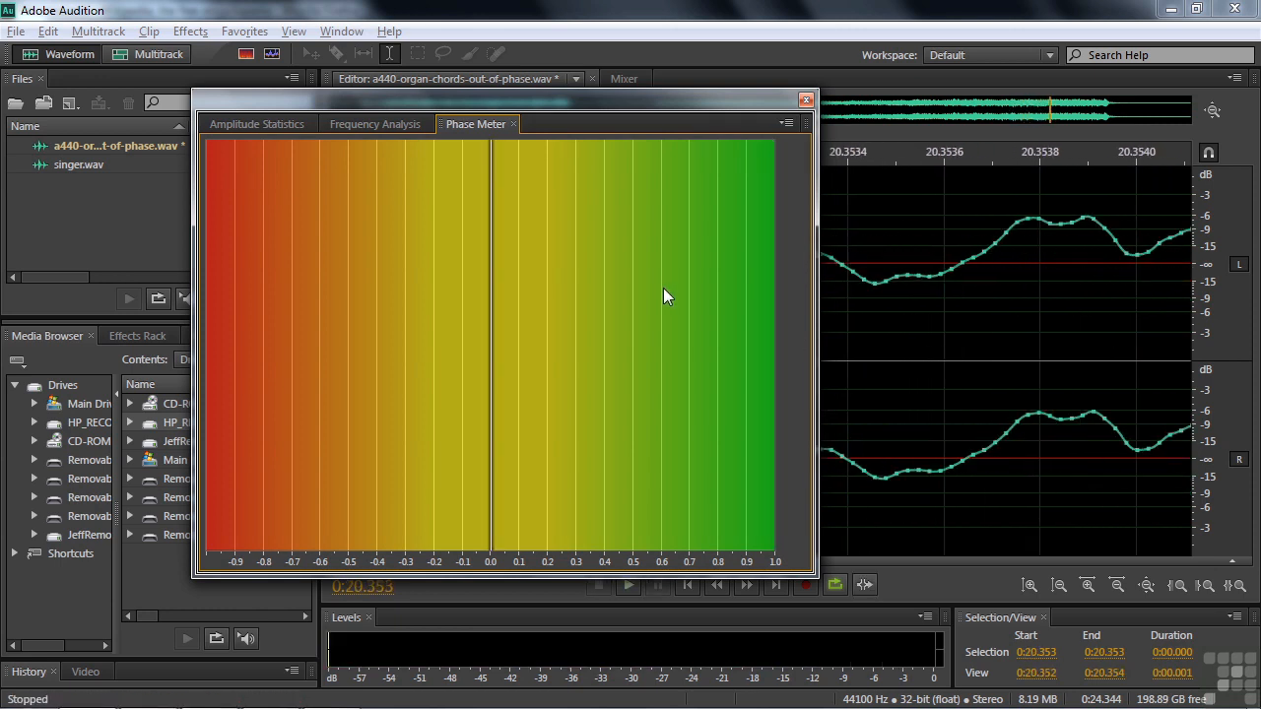
Step: Show the entire waveform and scan the amplitude statistics of the whole file
drag(661, 92, 675, 126)
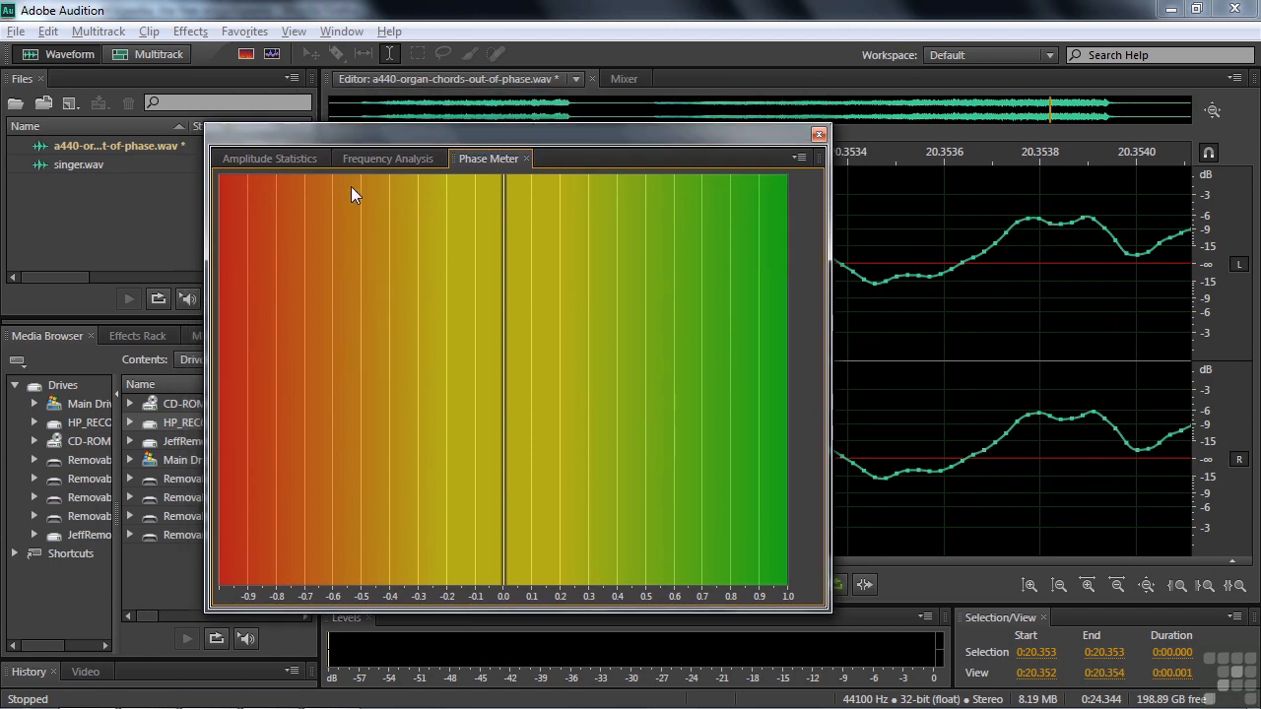
click(288, 160)
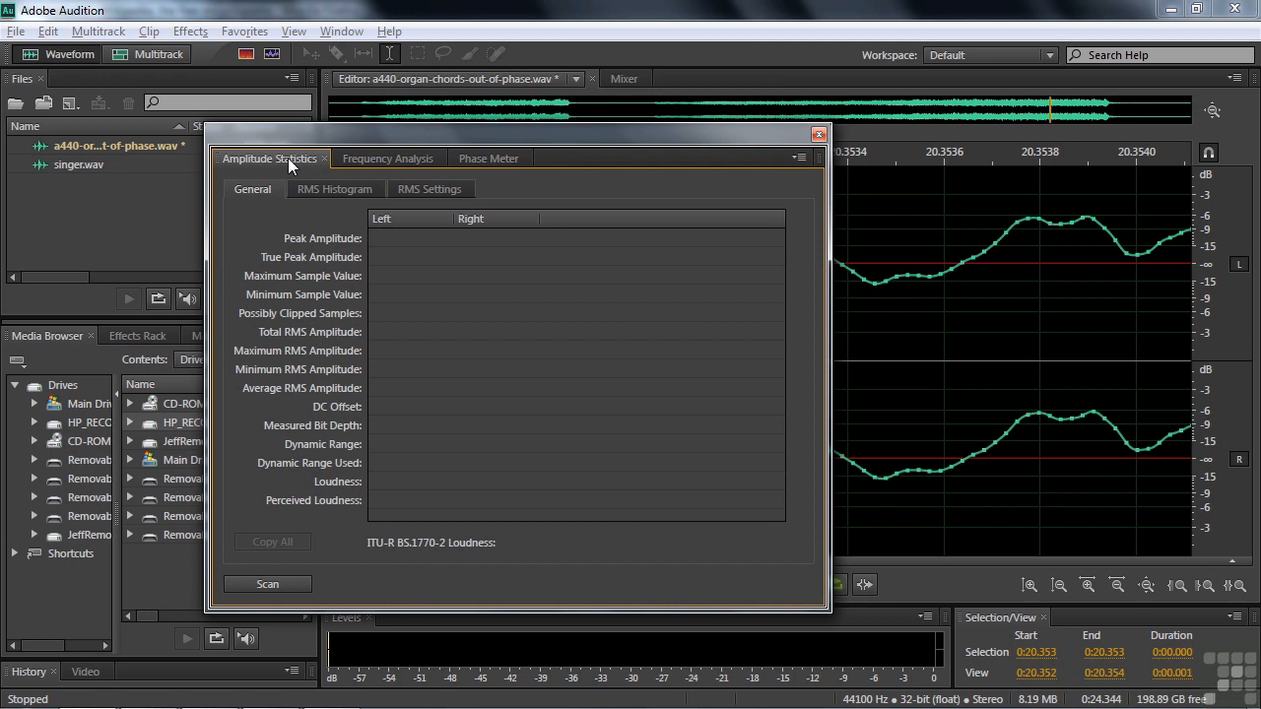
drag(717, 139, 588, 191)
click(836, 325)
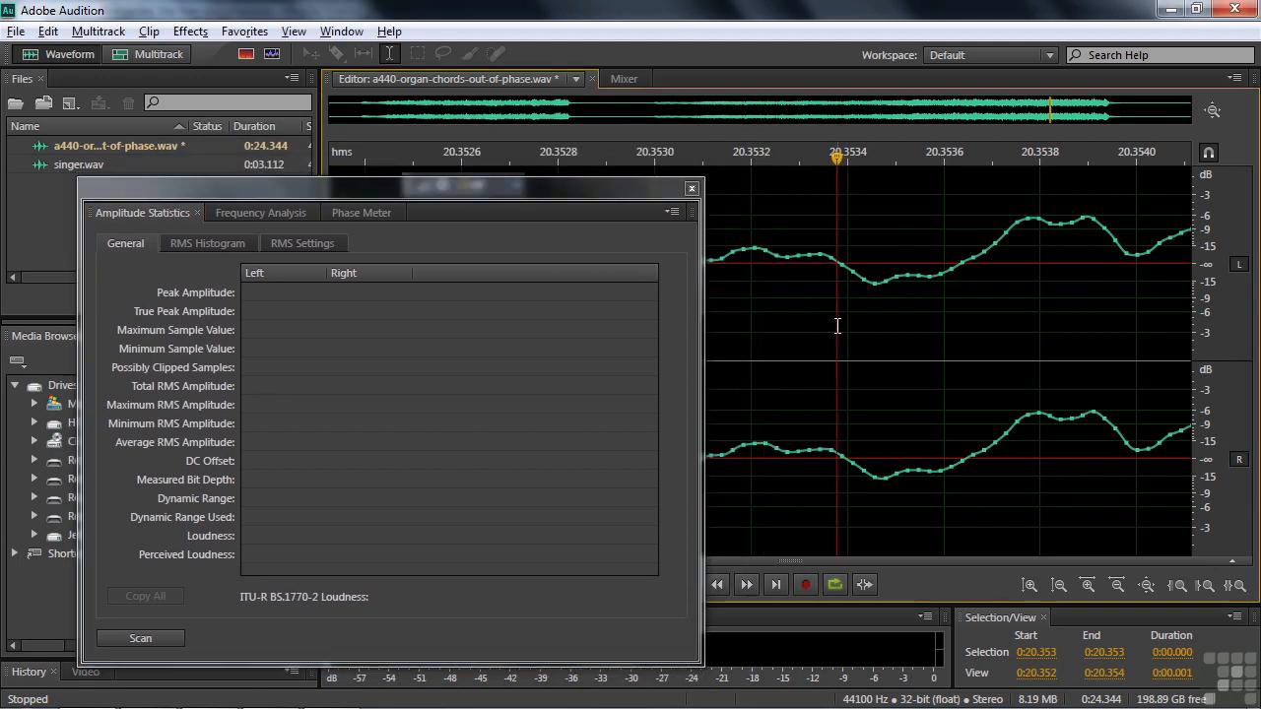
key(backslash)
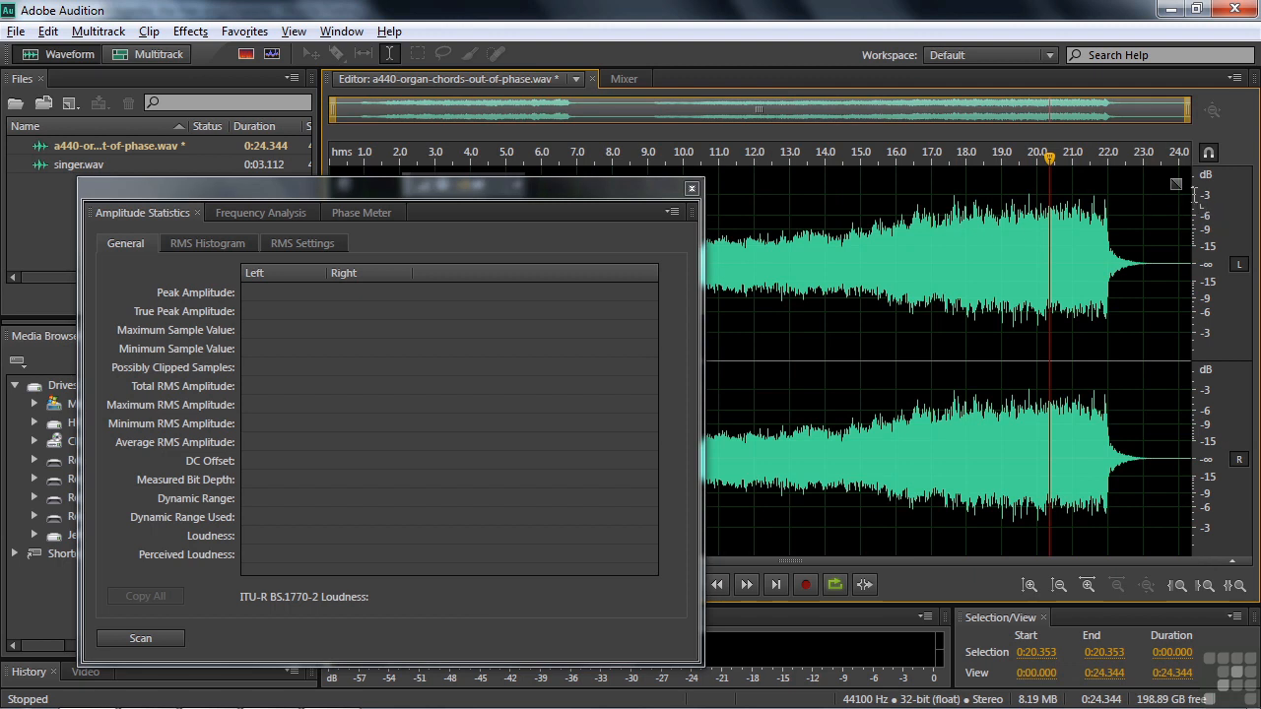
drag(515, 187, 548, 95)
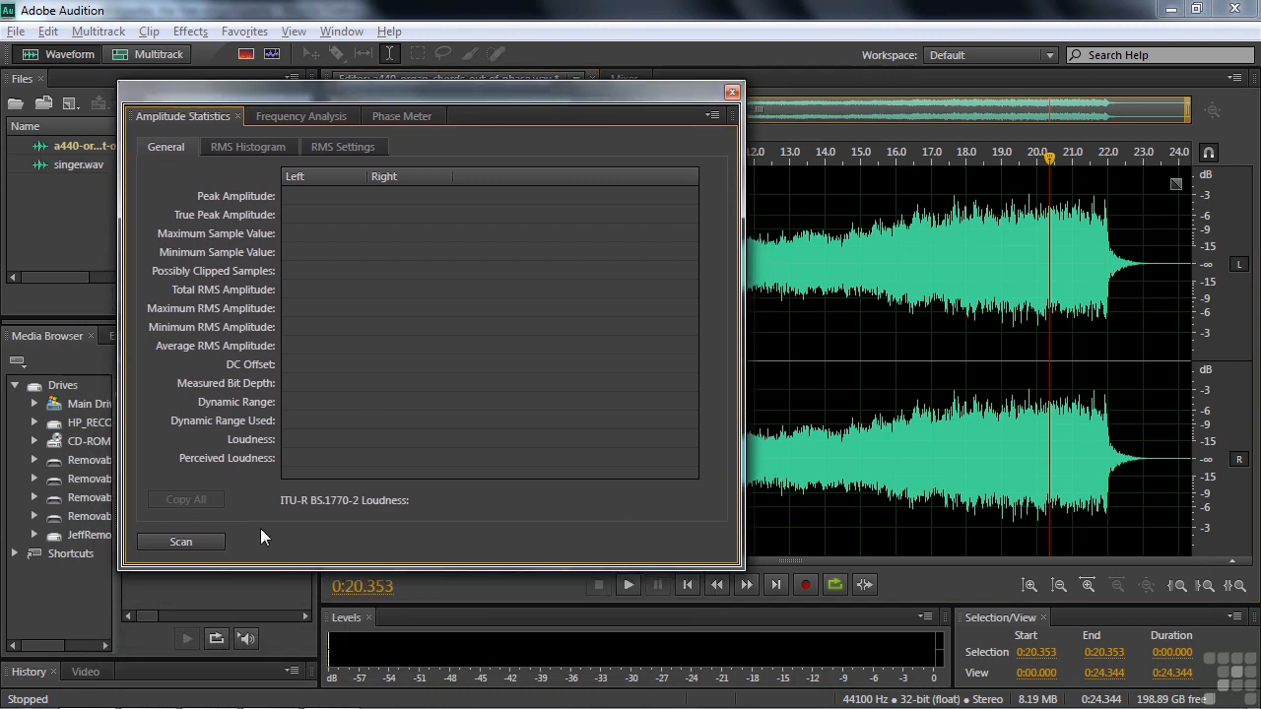
click(179, 542)
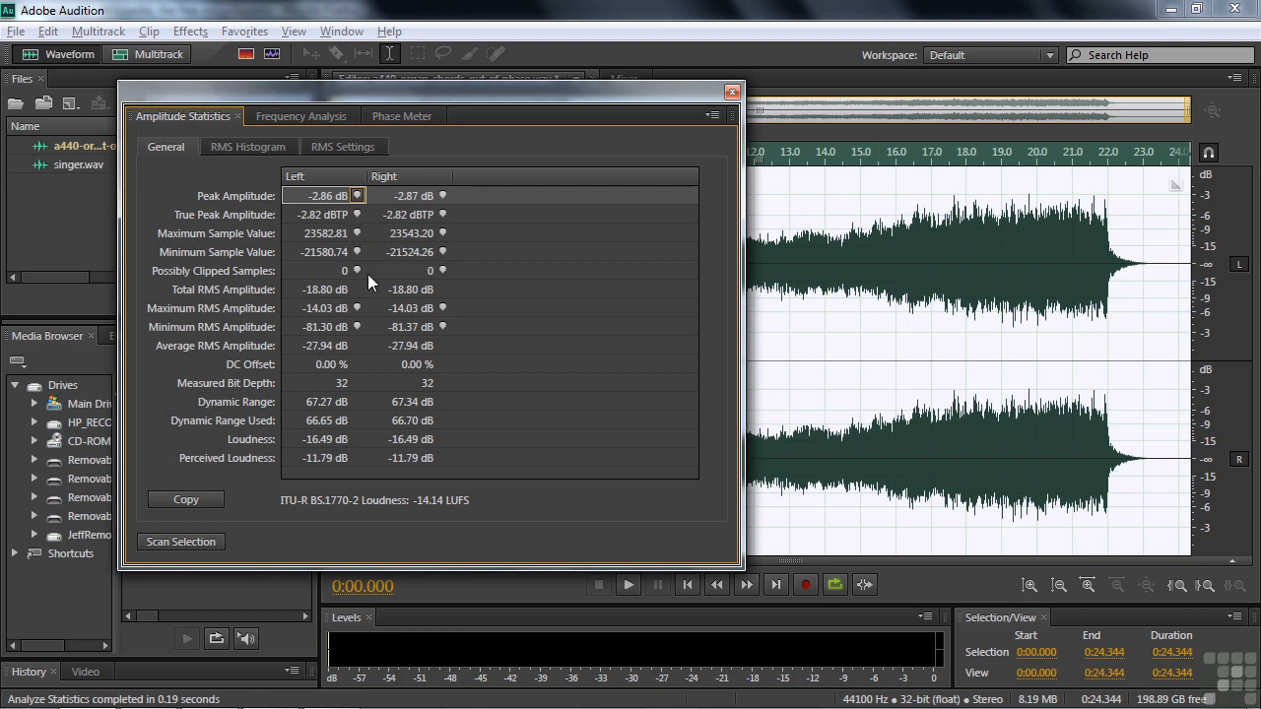
Step: Locate the left and right channels' peak amplitudes in the waveform and review the left channel's RMS histogram
click(356, 195)
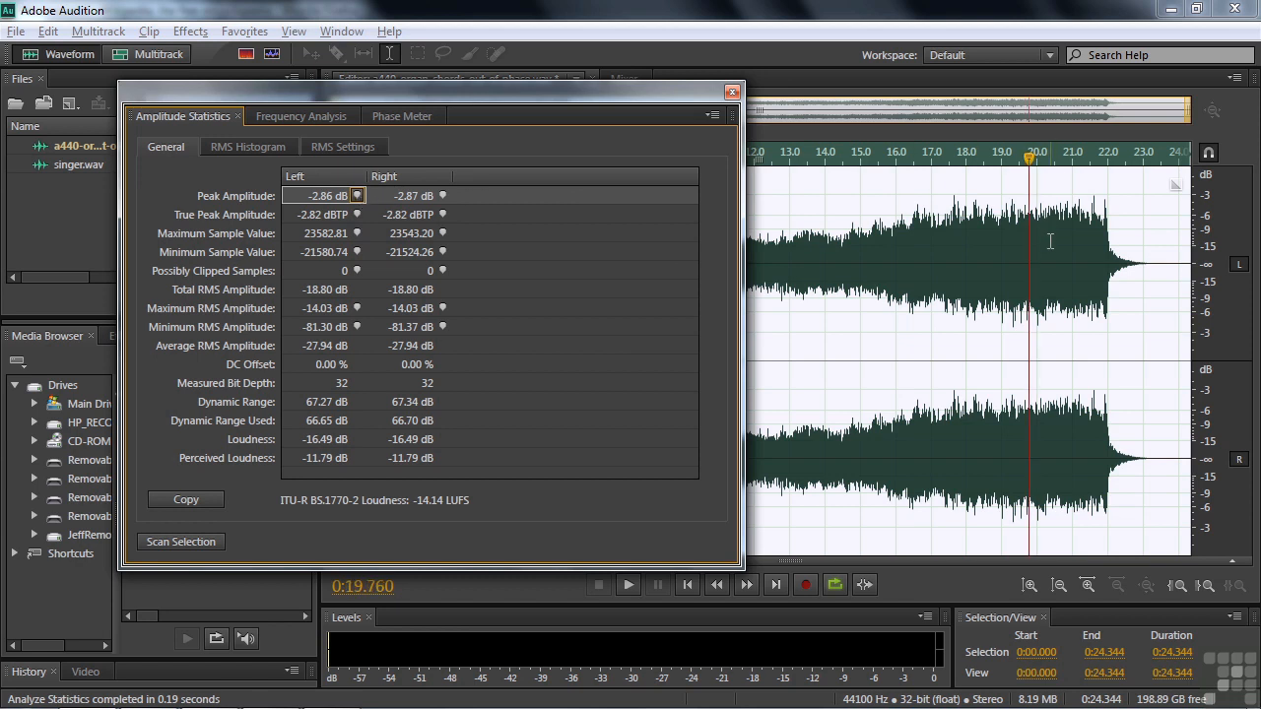
click(443, 196)
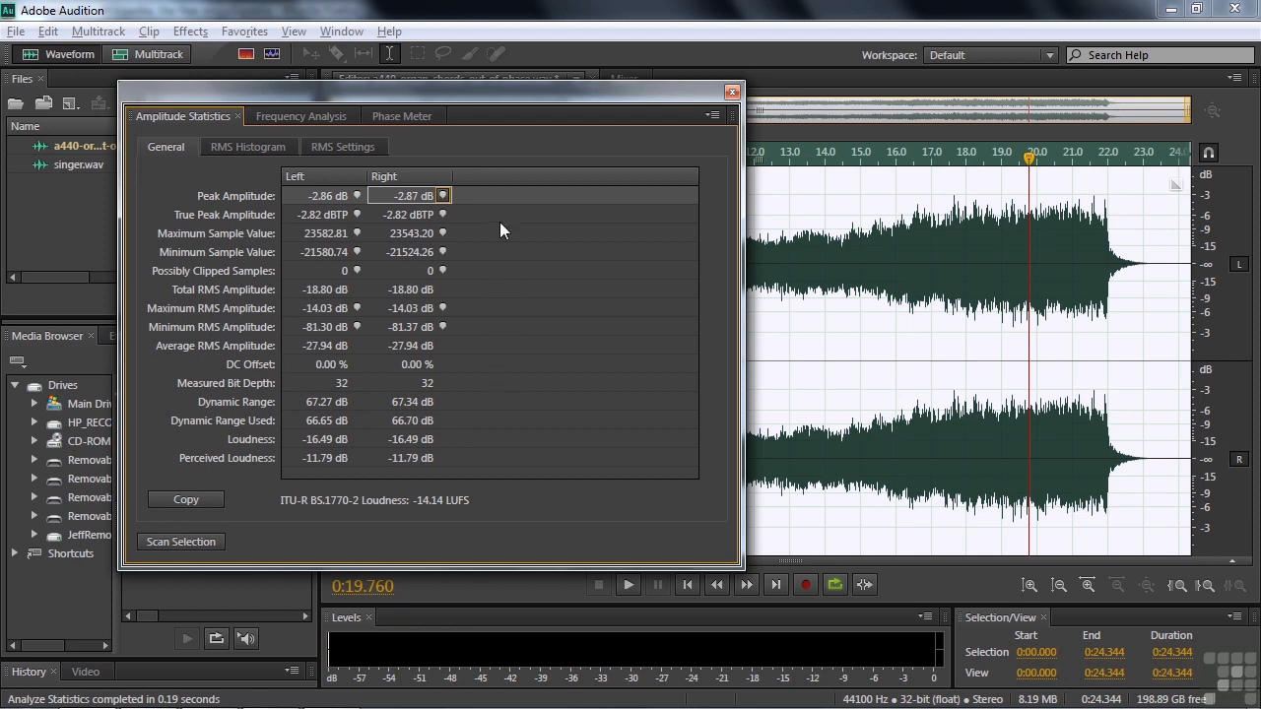
click(251, 146)
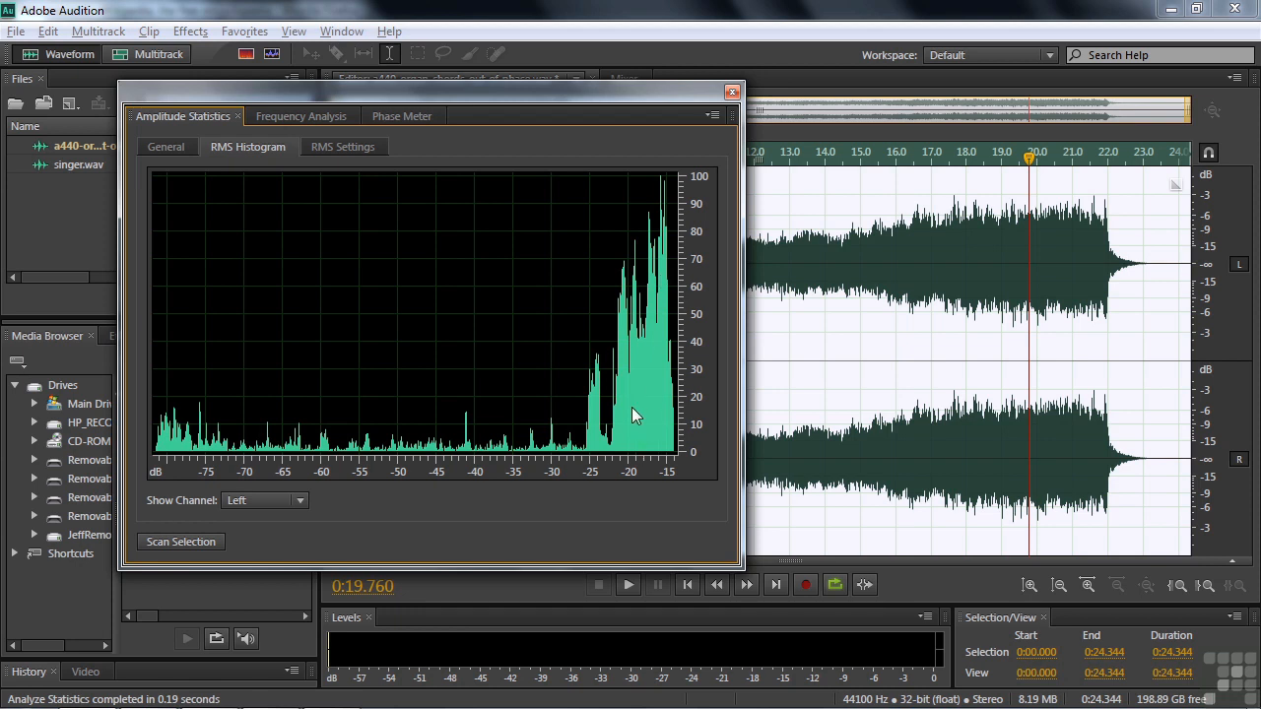
click(169, 147)
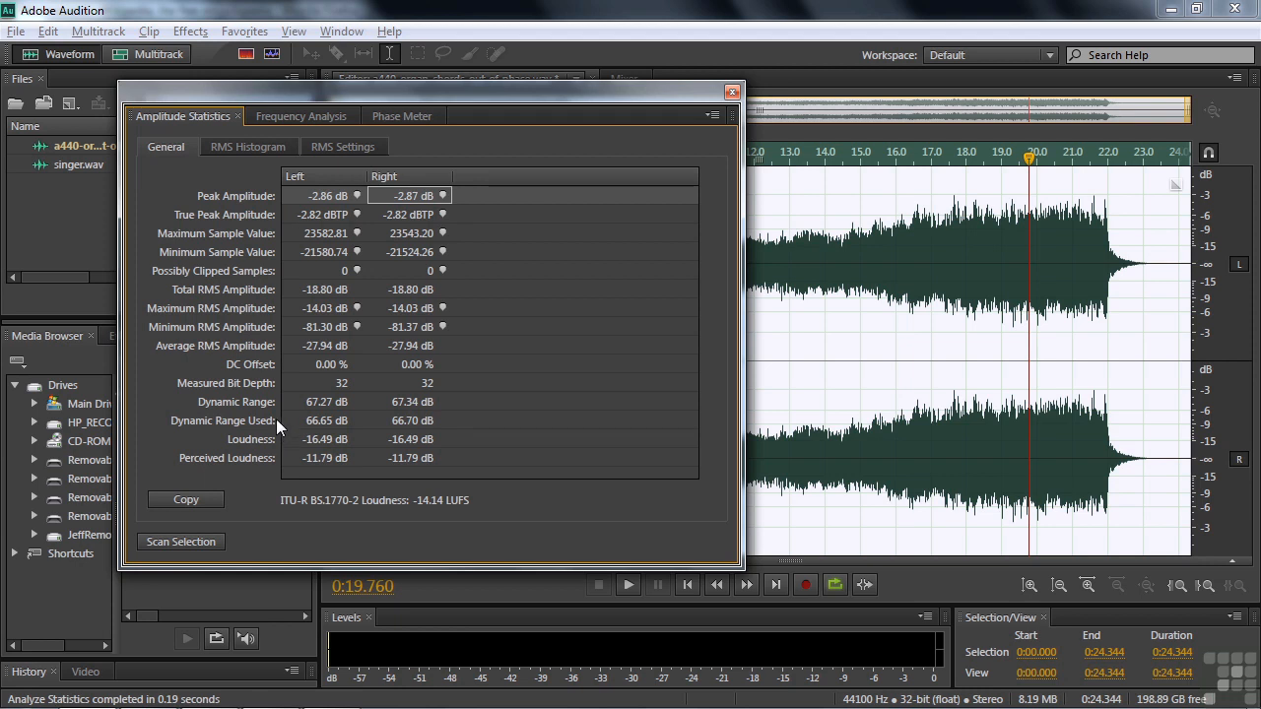
Step: Open singer.wav with Frequency Analysis shown, place the playhead at 0:00.156, and switch the editor to the spectral frequency display
click(308, 116)
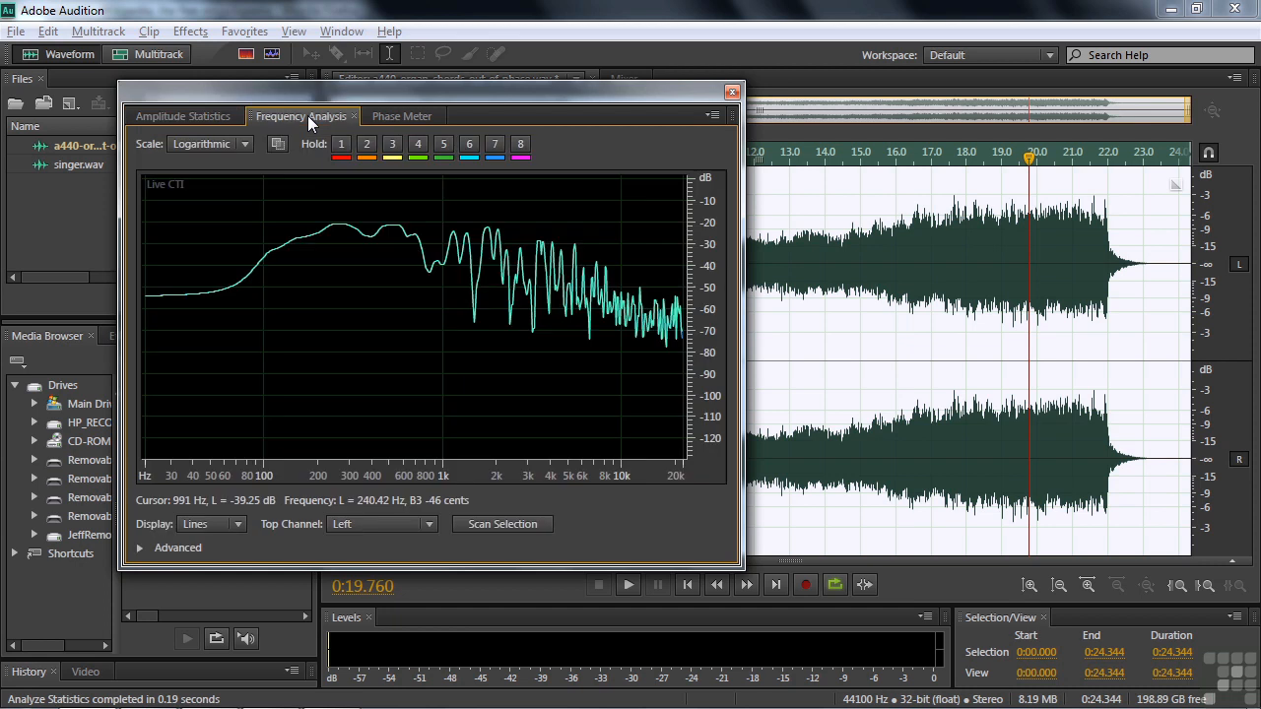
drag(530, 89, 855, 141)
double_click(62, 165)
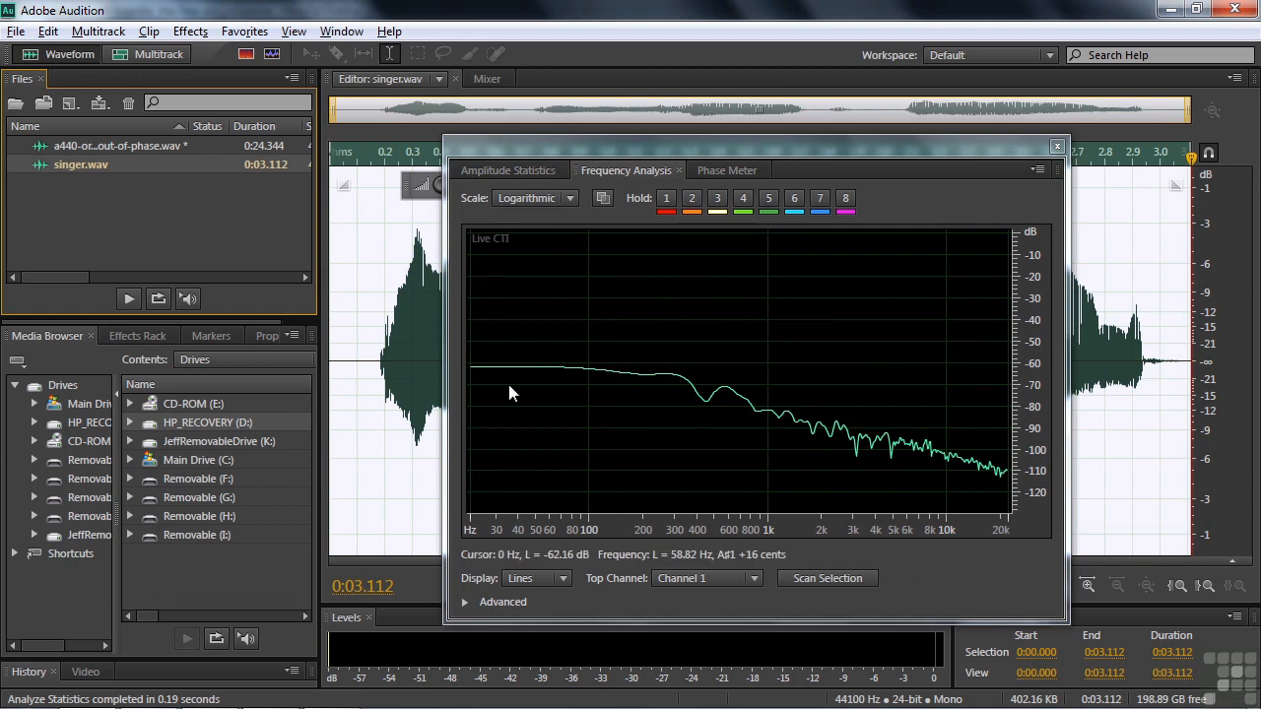
click(372, 357)
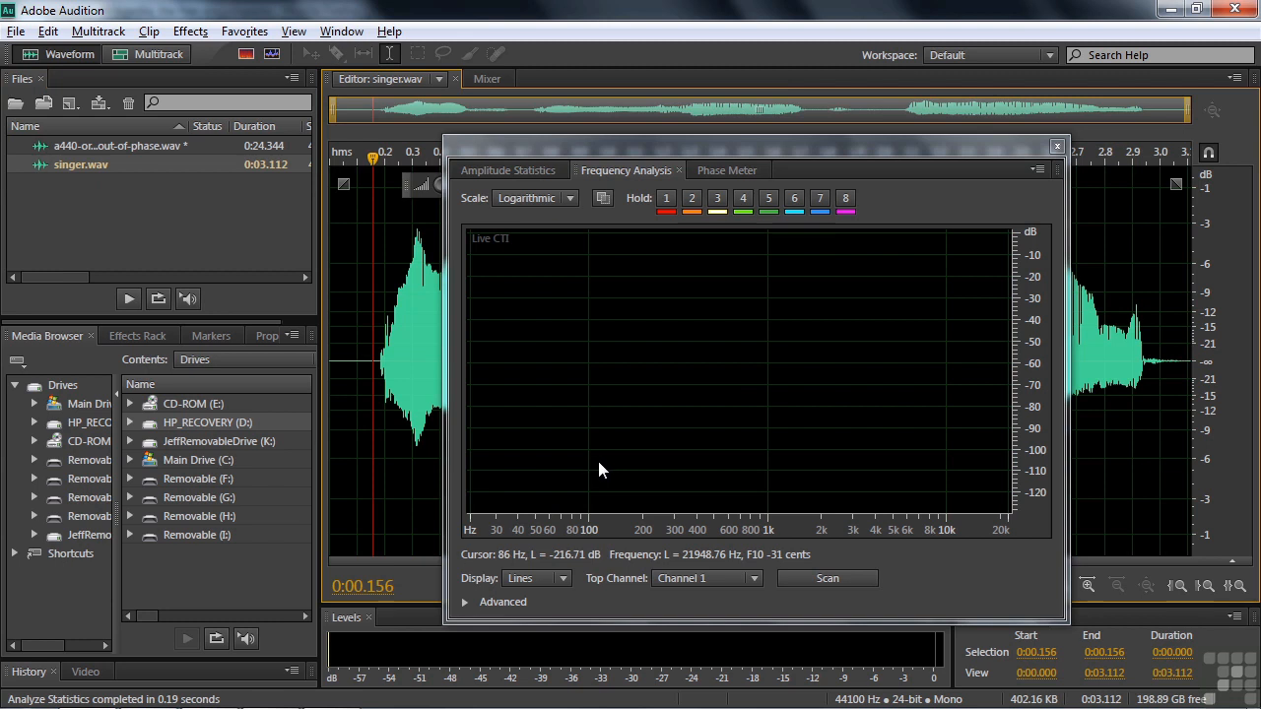
click(247, 56)
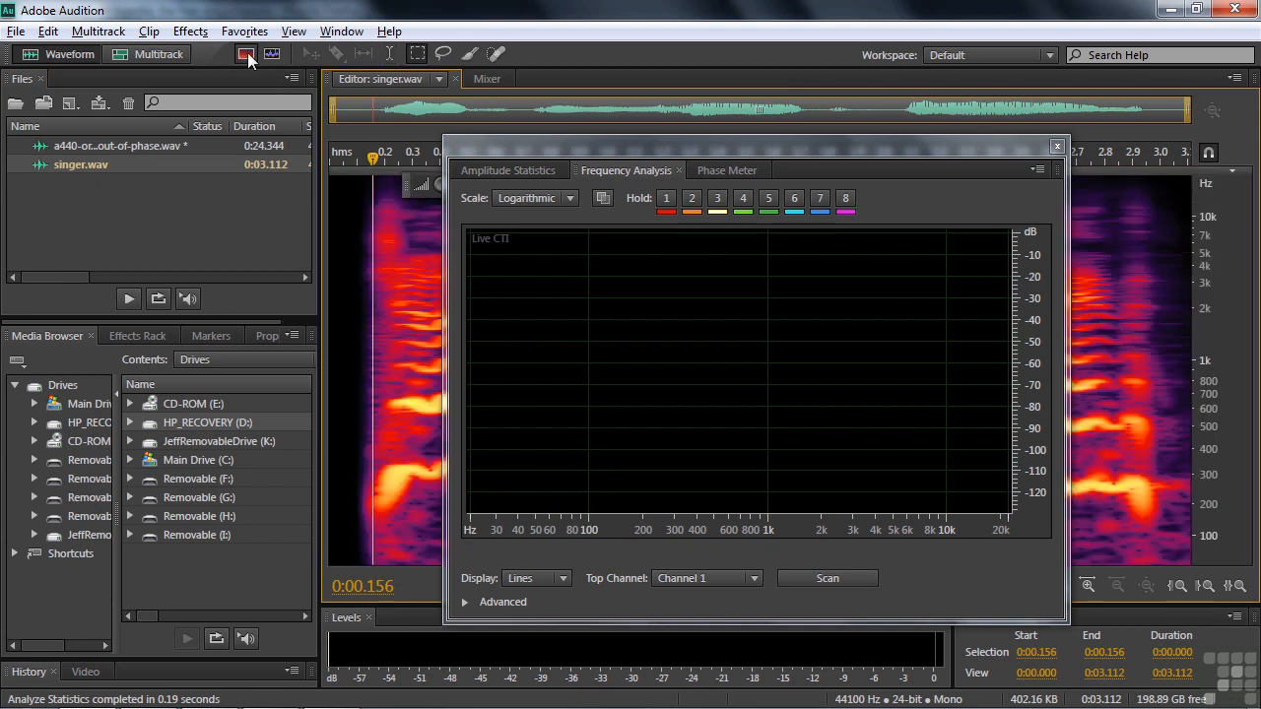
drag(688, 144, 339, 126)
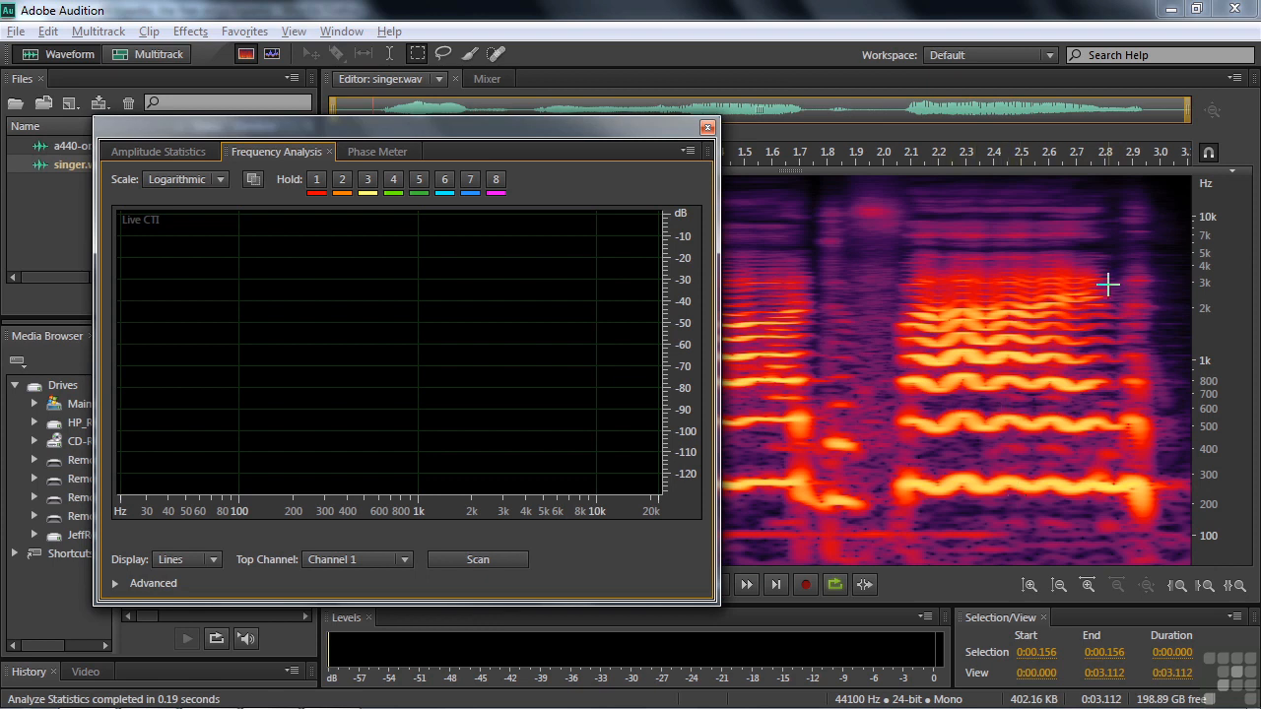
Step: Return to the waveform display, play singer.wav to about 0:01.308, and hold the frequency curve in slot 1
drag(463, 126, 639, 205)
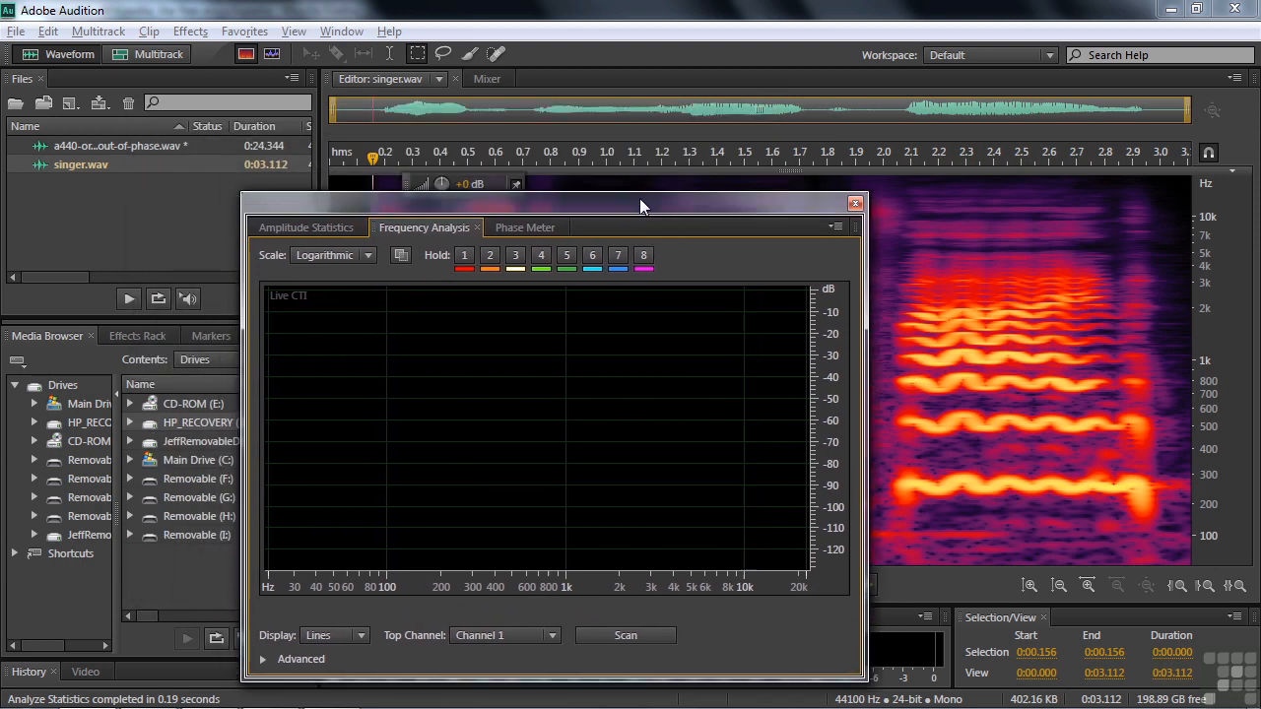
click(245, 54)
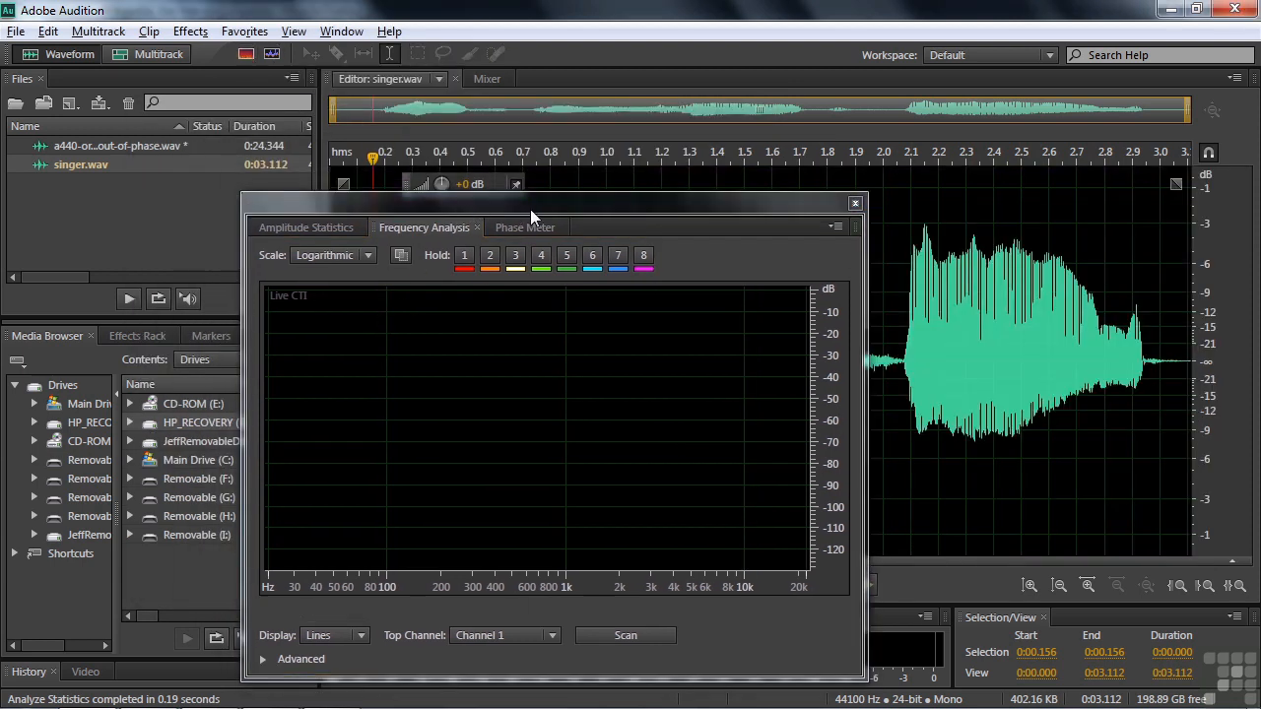
key(space)
key(space)
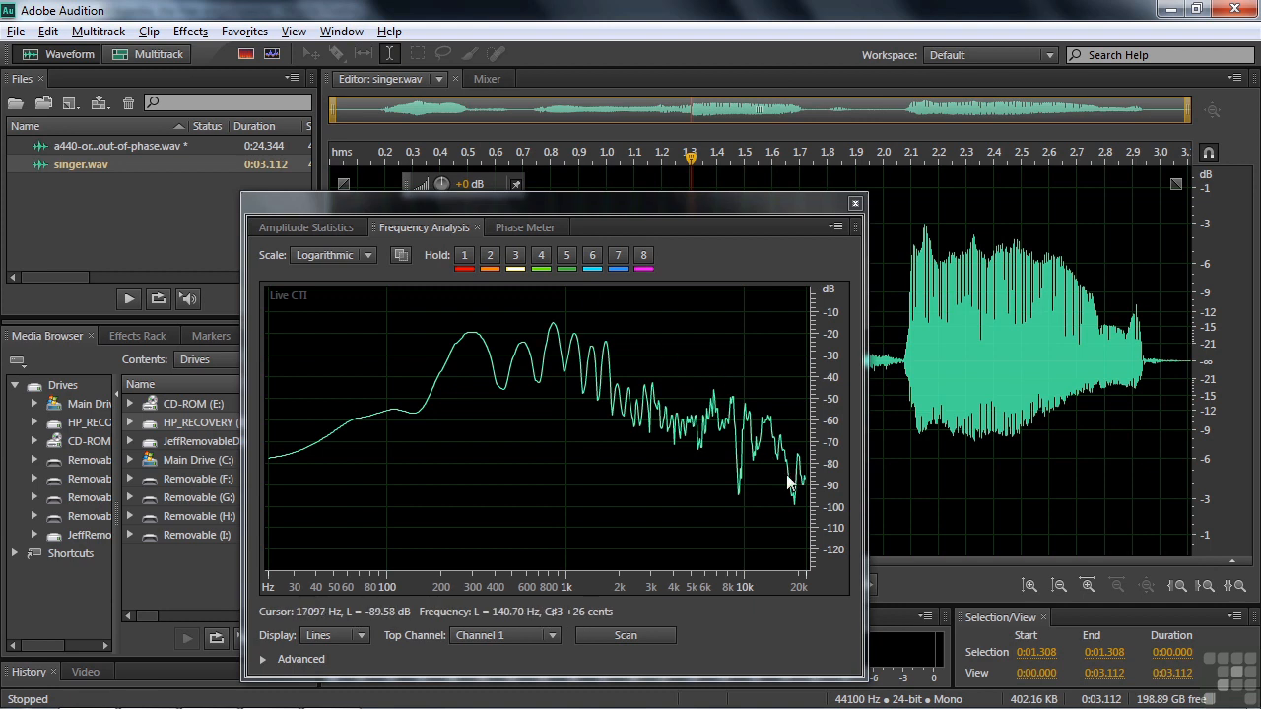
click(464, 258)
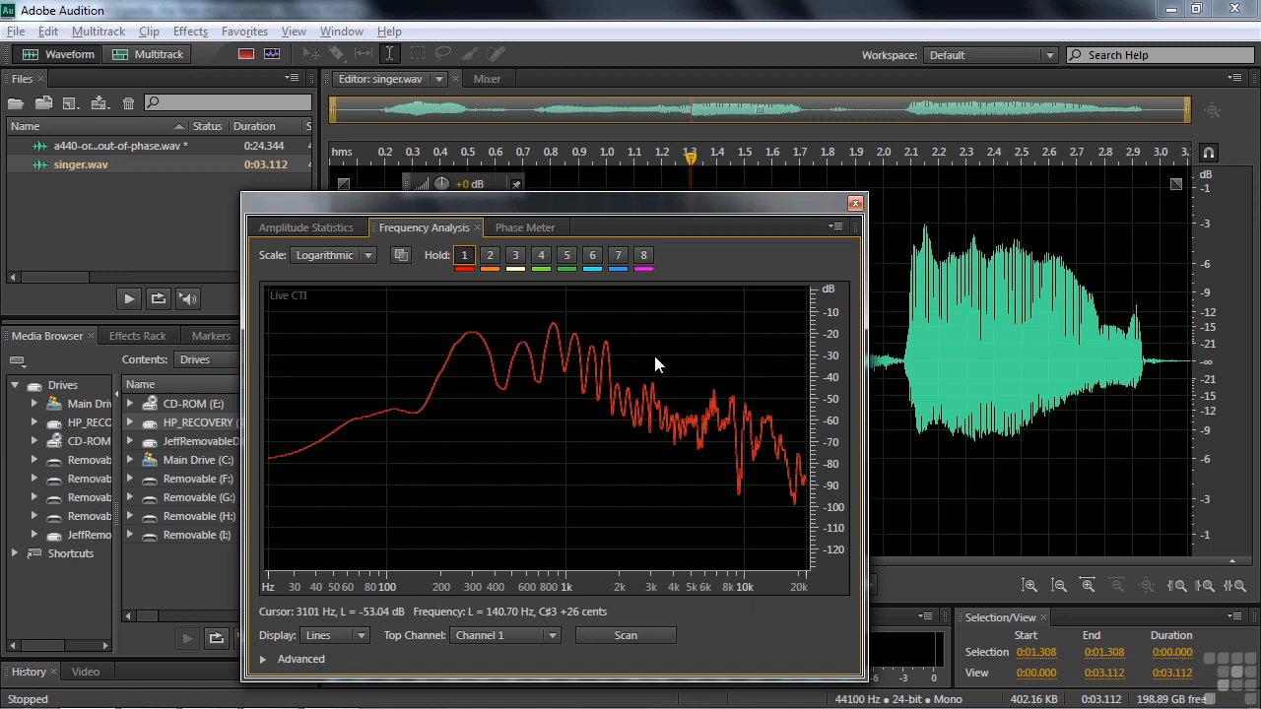
Step: Open the Parametric Equalizer for singer.wav and arrange it beside the Frequency Analysis window
drag(688, 203, 897, 156)
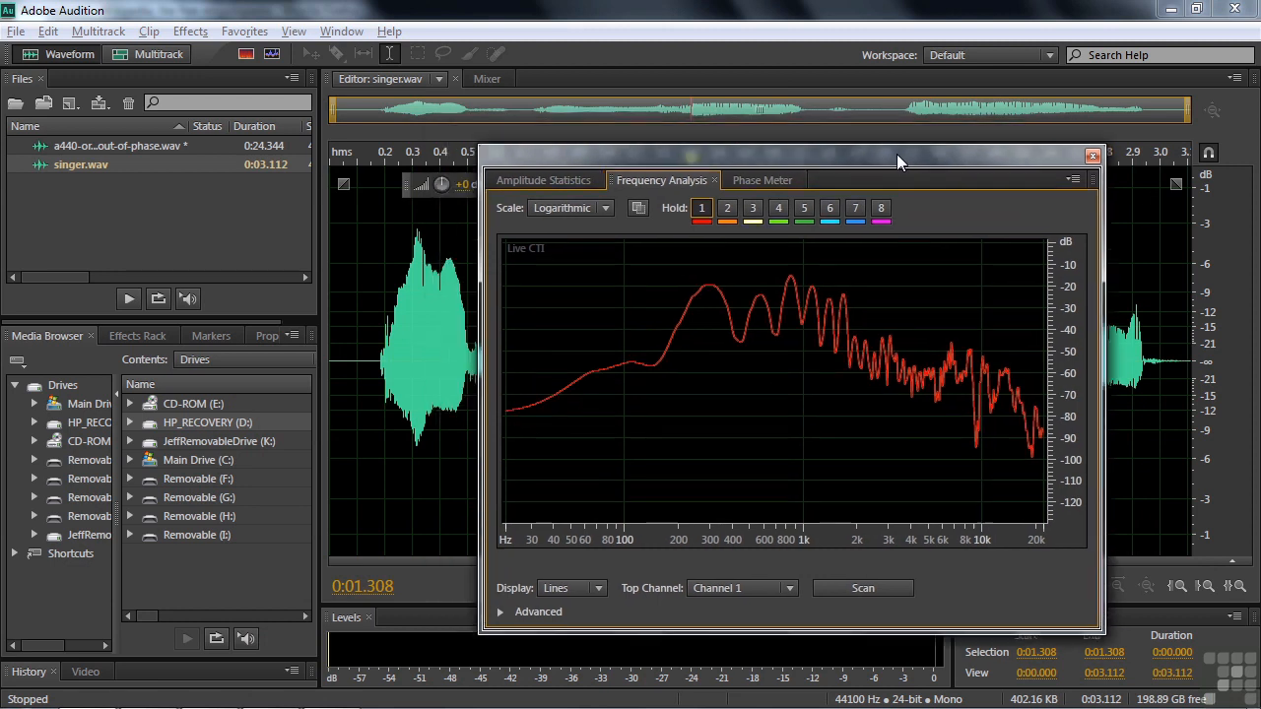
click(193, 37)
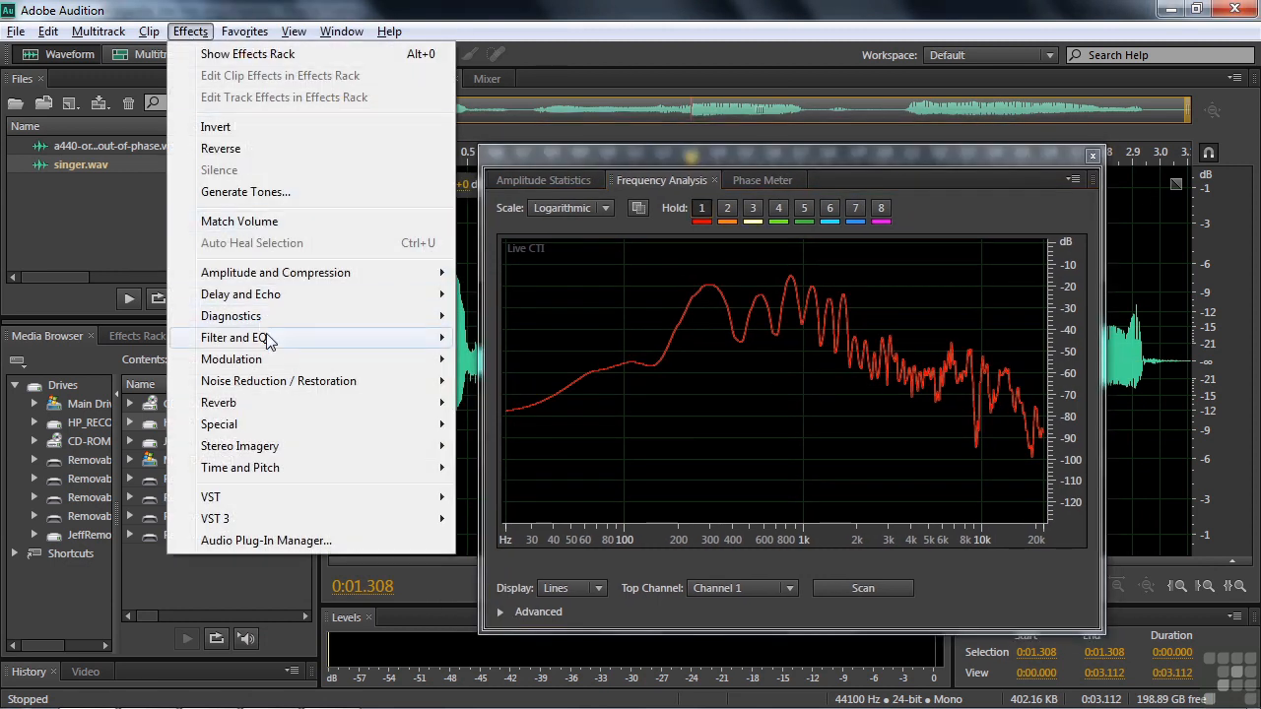
mouse_move(268, 340)
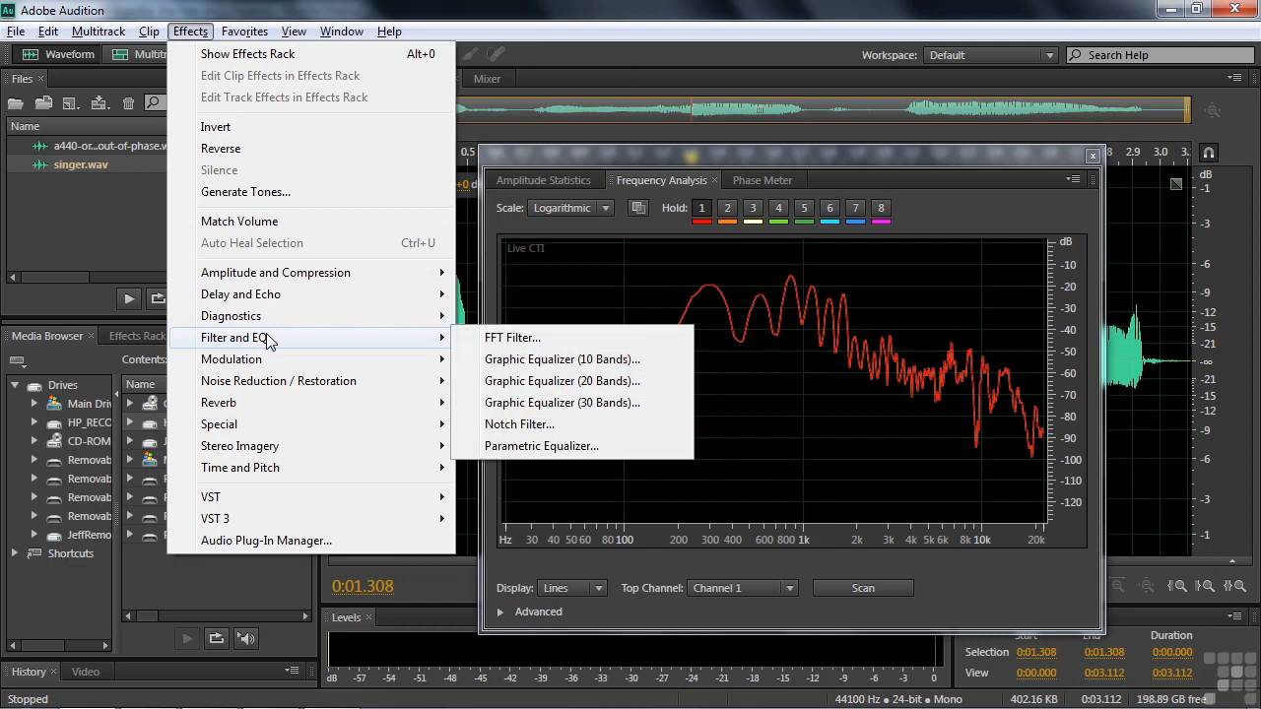
click(515, 448)
drag(851, 162, 1009, 187)
drag(506, 190, 457, 160)
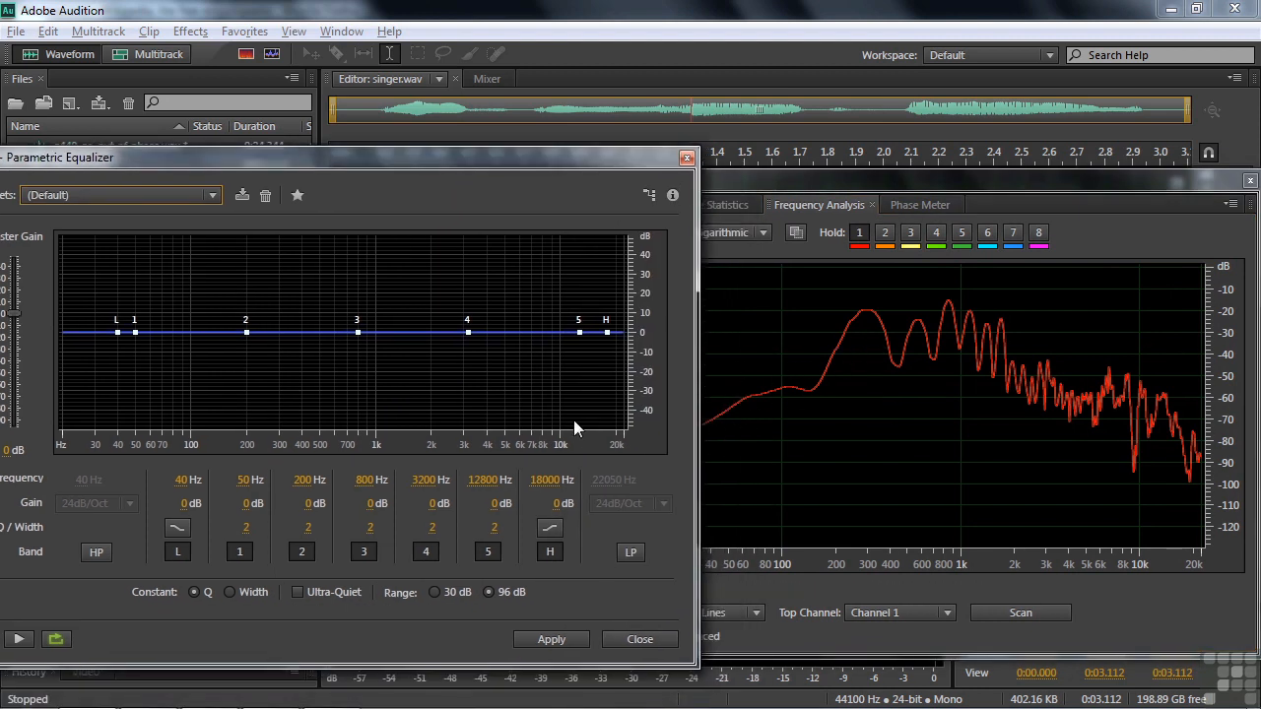
Step: Boost the low shelf to 21.7 dB at 39 Hz and the high shelf to 25.3 dB at 19741 Hz, and move band 3 to 1018 Hz
drag(118, 335, 116, 290)
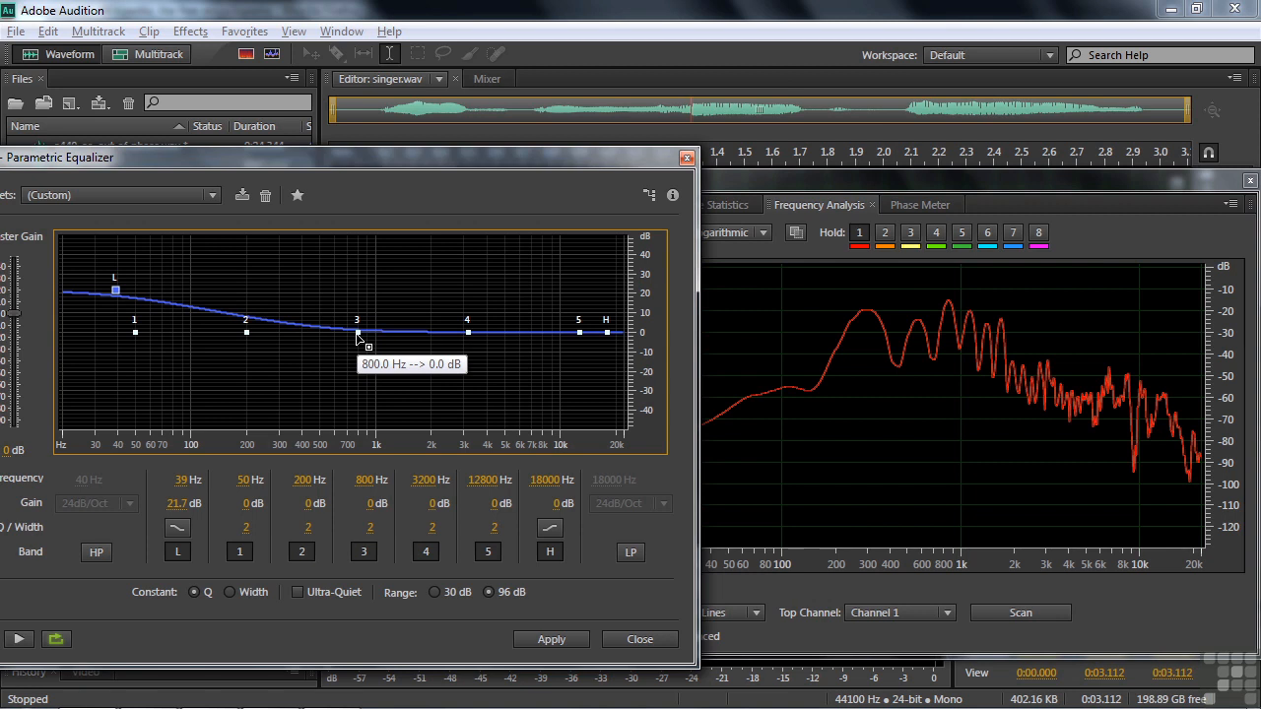
drag(364, 480, 374, 480)
drag(607, 332, 615, 283)
Step: Set band 5 to 7.6 dB at 12840 Hz with Q 1, and band 4 to 2 dB at 3242 Hz with Q 0.8
drag(579, 334, 580, 317)
drag(471, 333, 472, 328)
drag(431, 529, 483, 528)
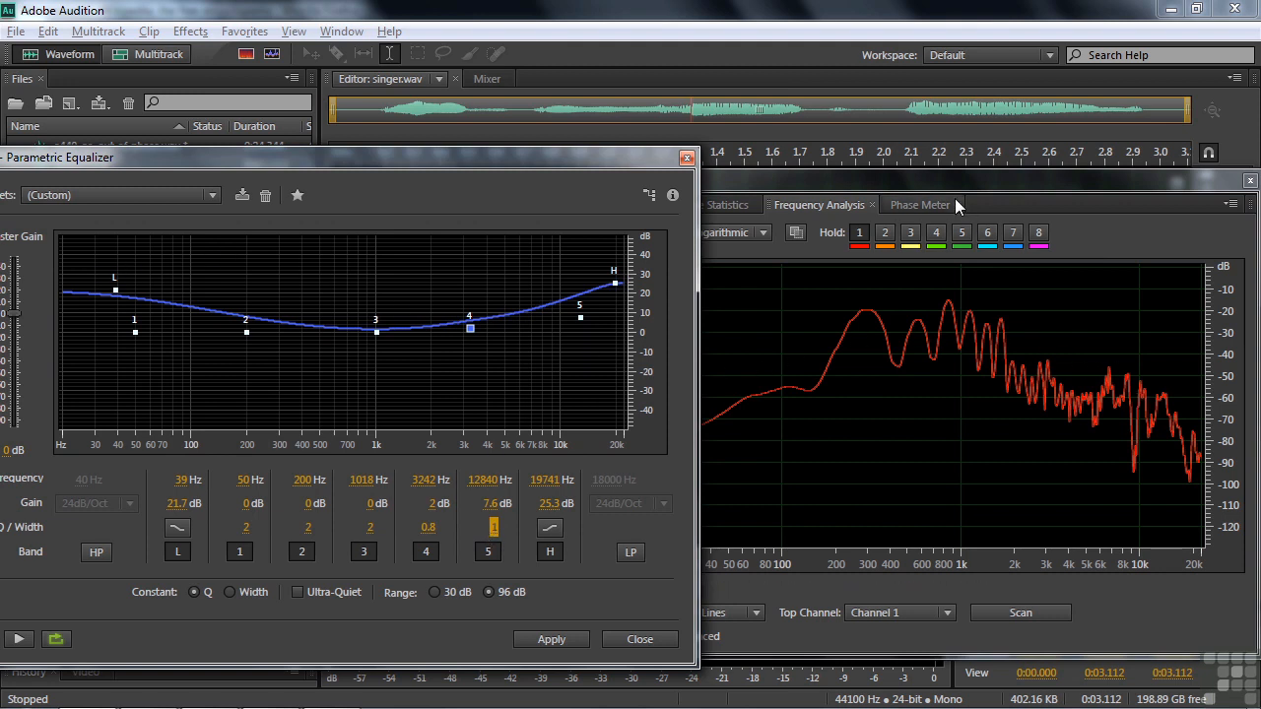
Step: Reposition both windows, preview the equalized audio, and hold its frequency curve in slot 2 for comparison with slot 1
drag(928, 194, 931, 232)
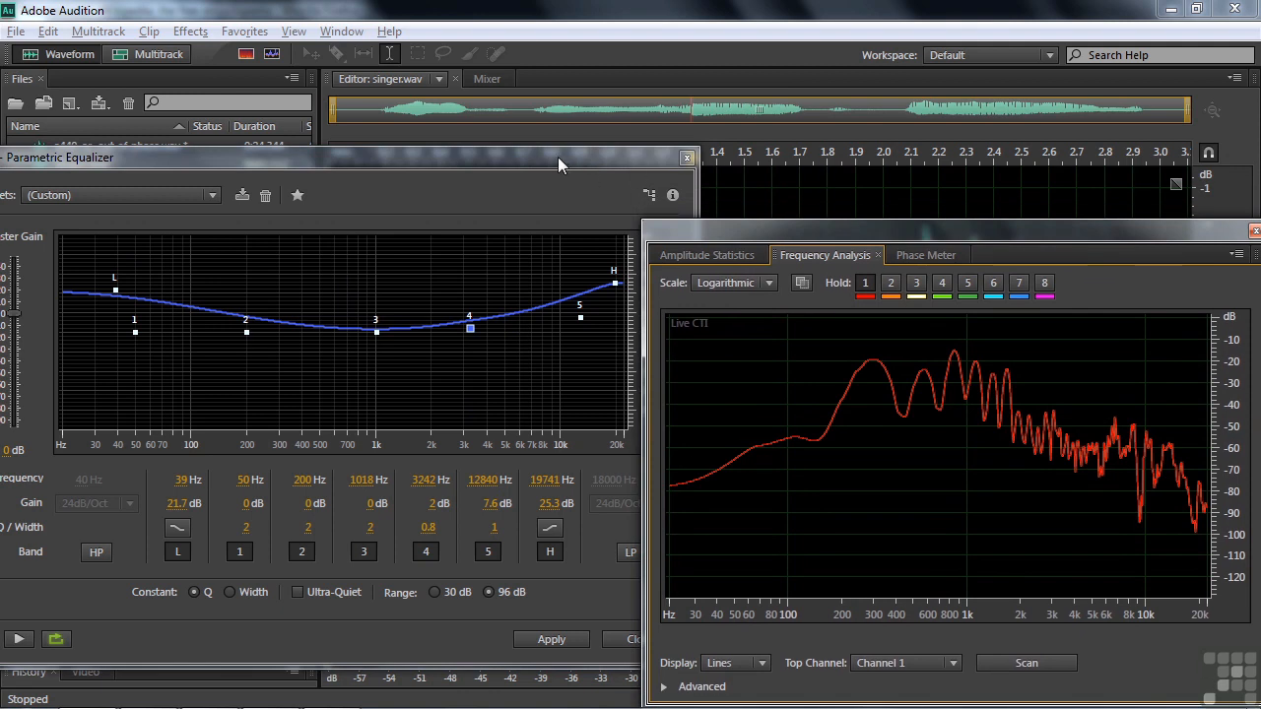
drag(557, 157, 550, 209)
click(680, 172)
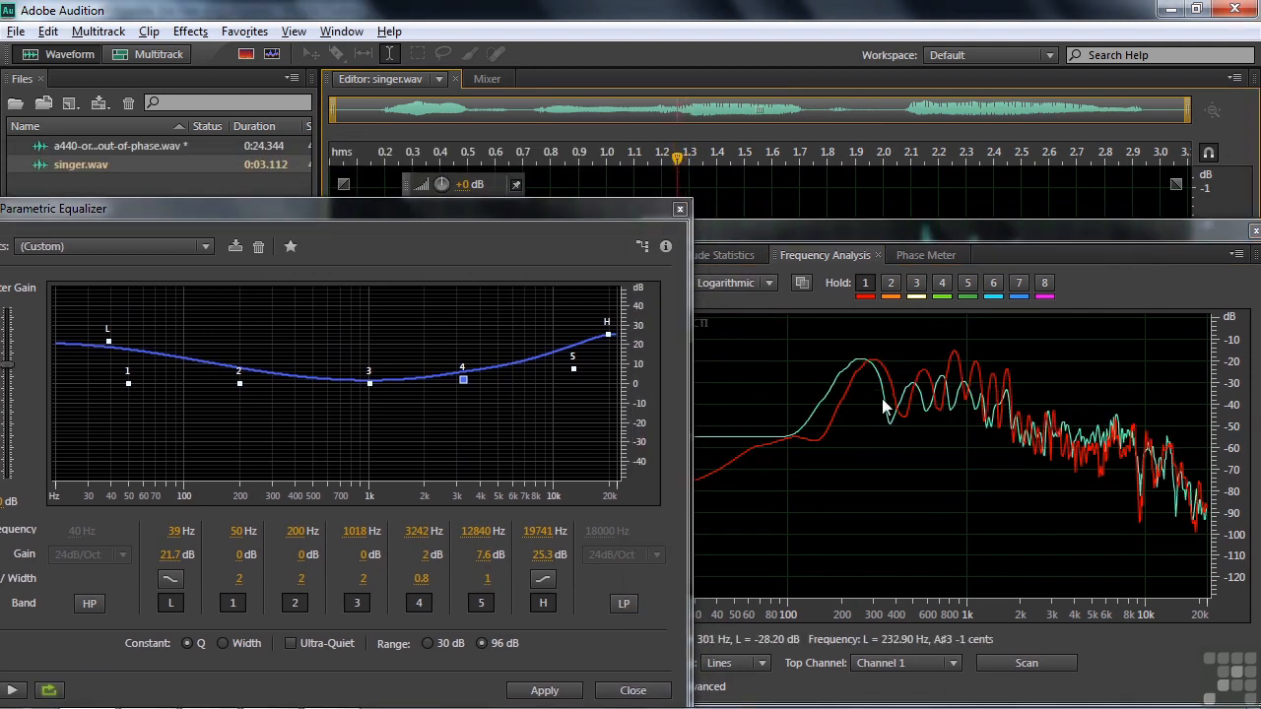
click(890, 283)
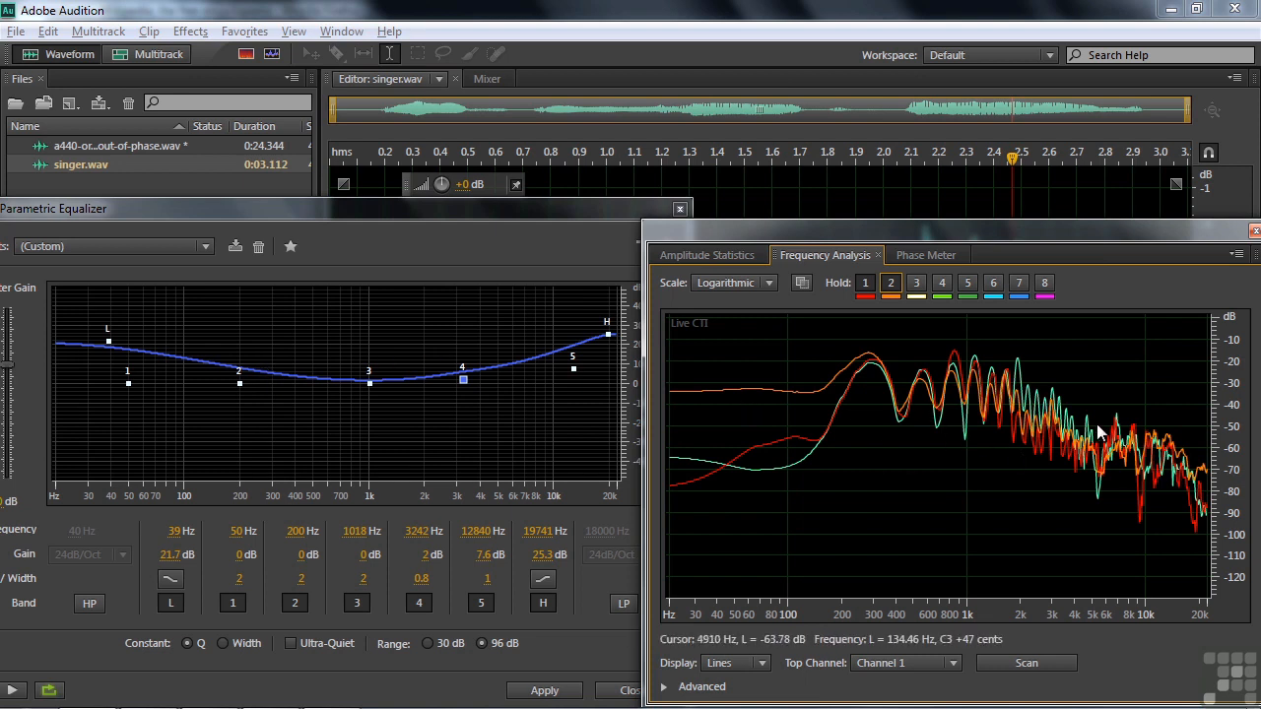
click(885, 283)
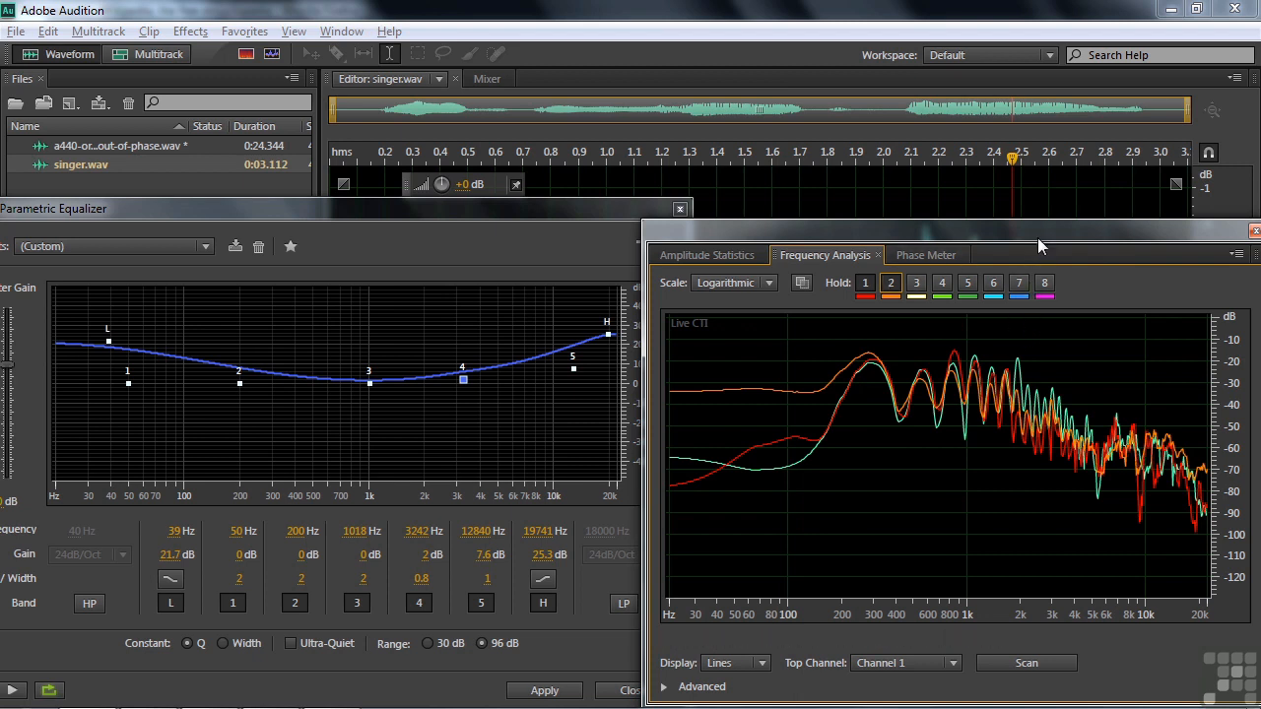